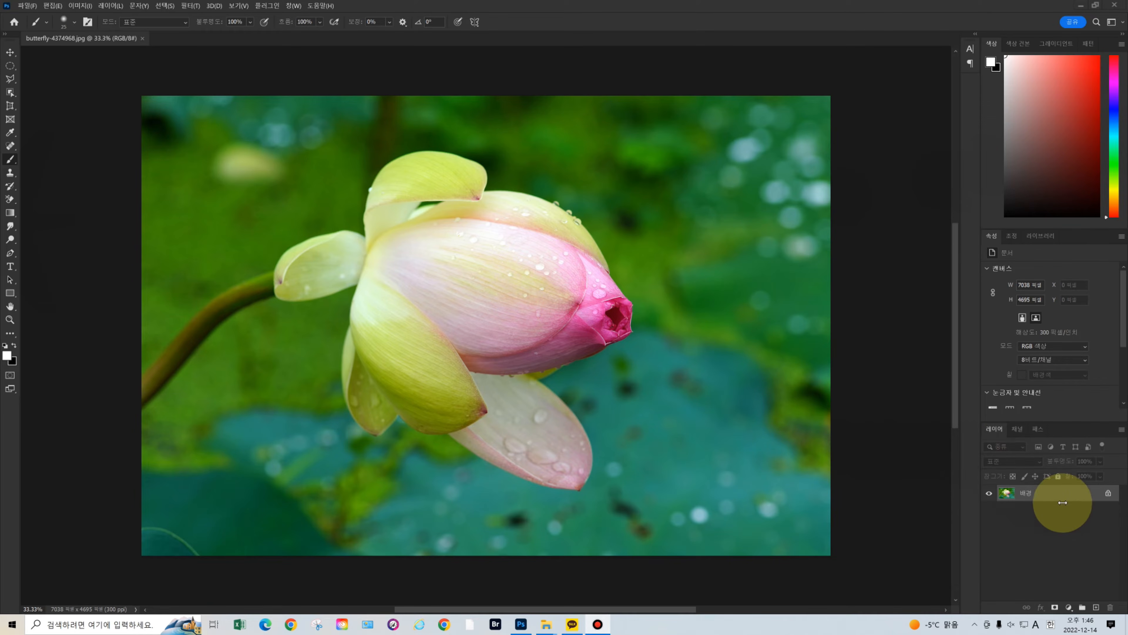
# Add a new layer above the background and name it 물방울.
pyautogui.press('Hangul')
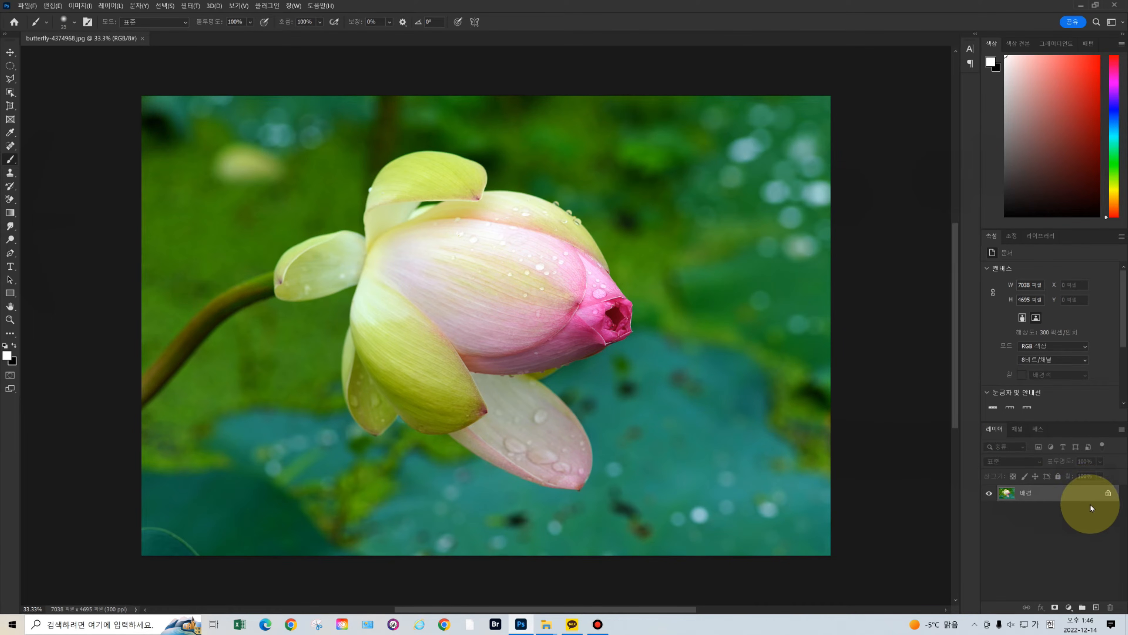
pyautogui.click(1098, 607)
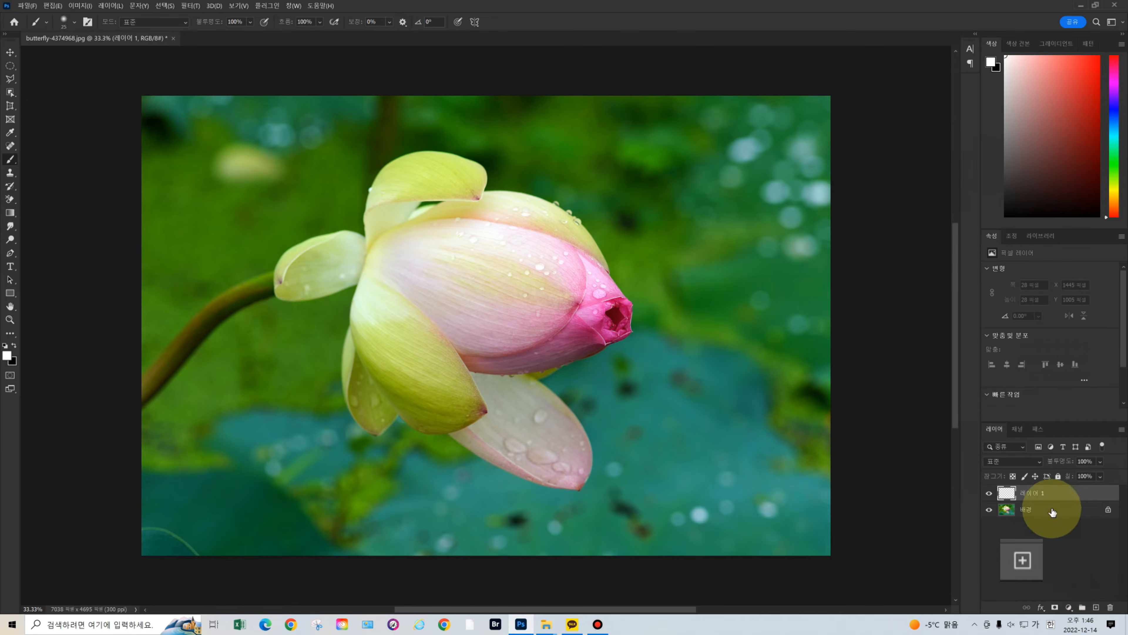
pyautogui.doubleClick(1045, 493)
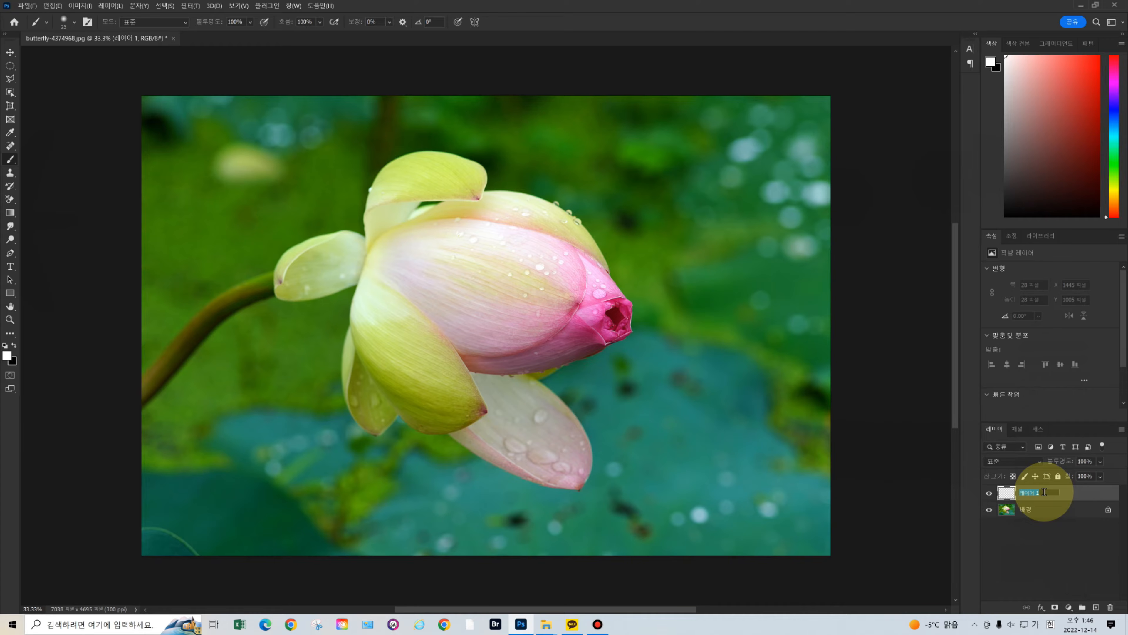
pyautogui.write('ㅁ')
pyautogui.write('방울')
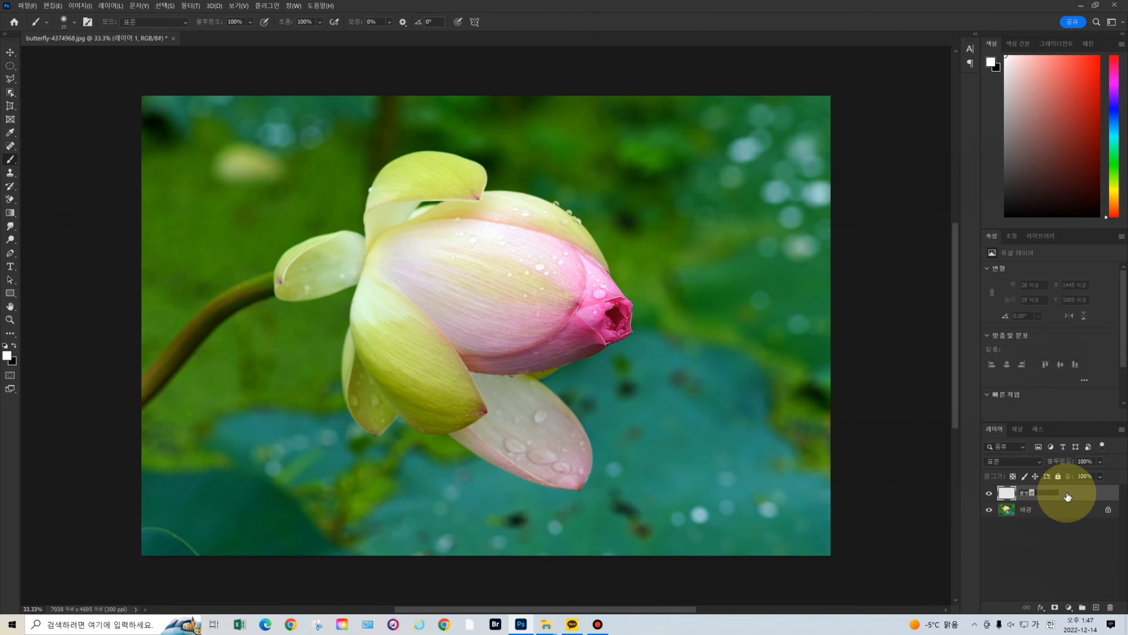
pyautogui.press('Return')
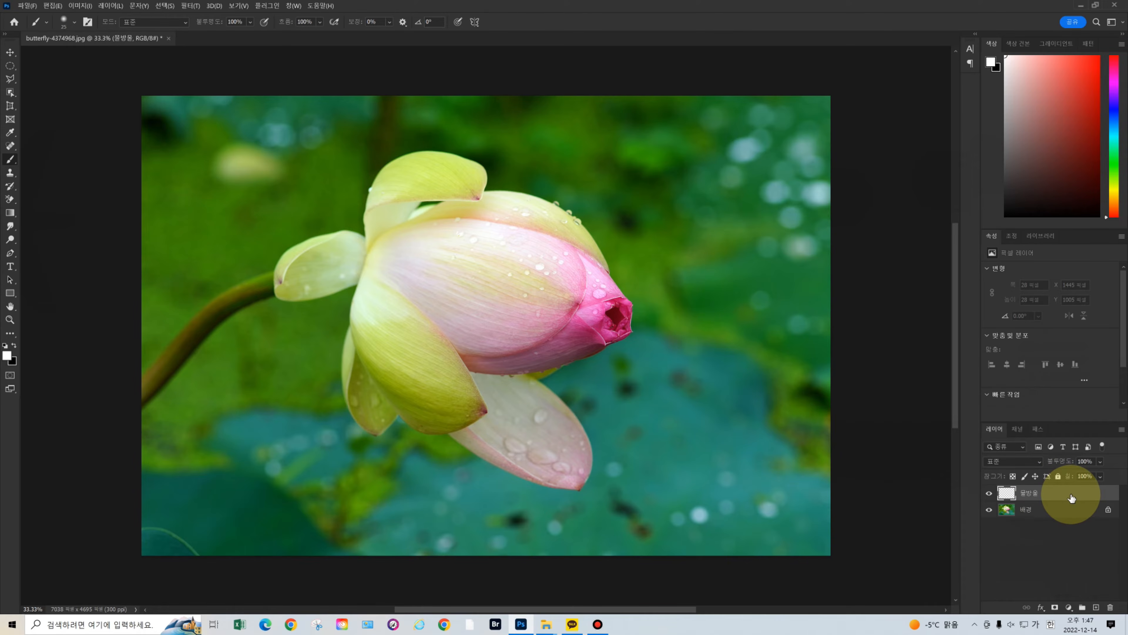
# Make an elliptical selection about 215 by 170 px in the middle of the large yellow-green petal.
pyautogui.scroll(5, 448, 247)
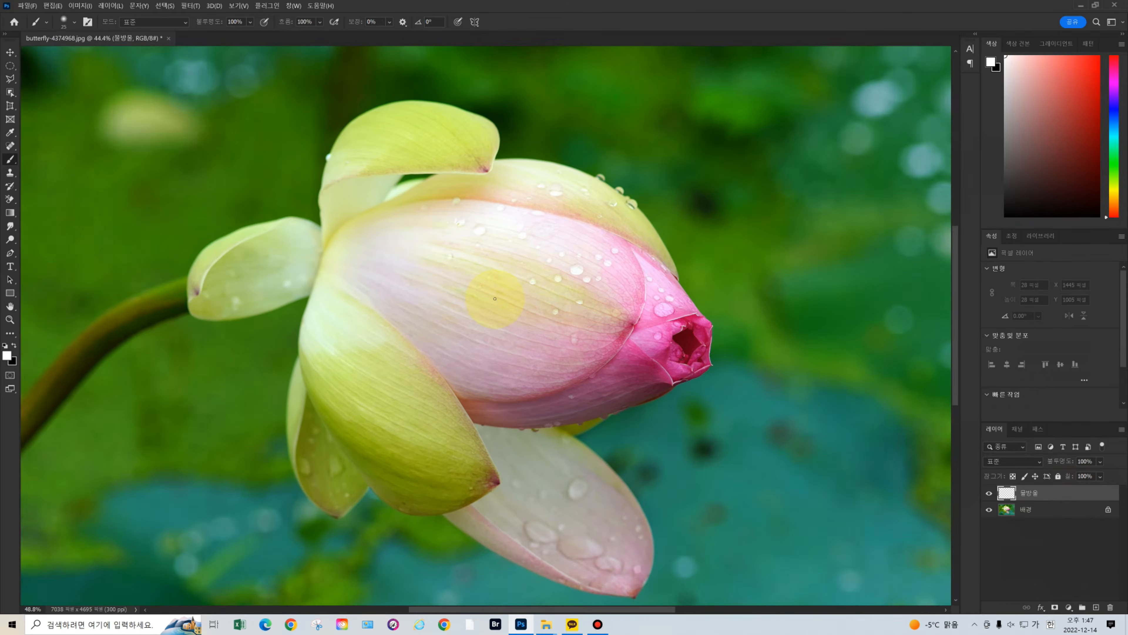
pyautogui.scroll(3, 407, 447)
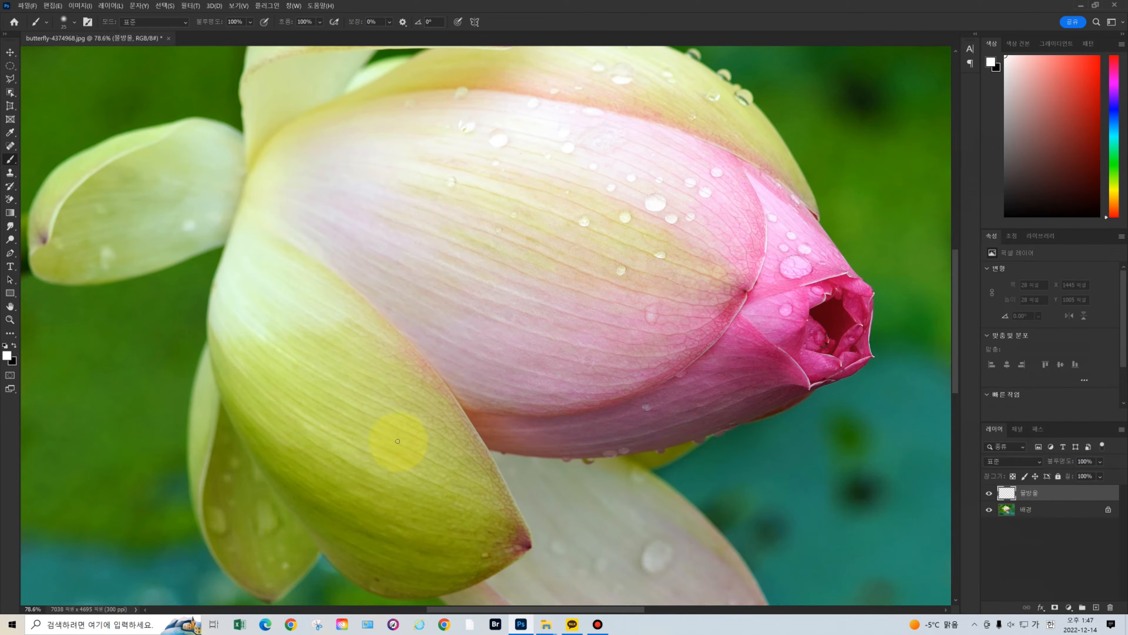
pyautogui.scroll(2, 379, 456)
pyautogui.moveTo(381, 456); pyautogui.dragTo(435, 320)
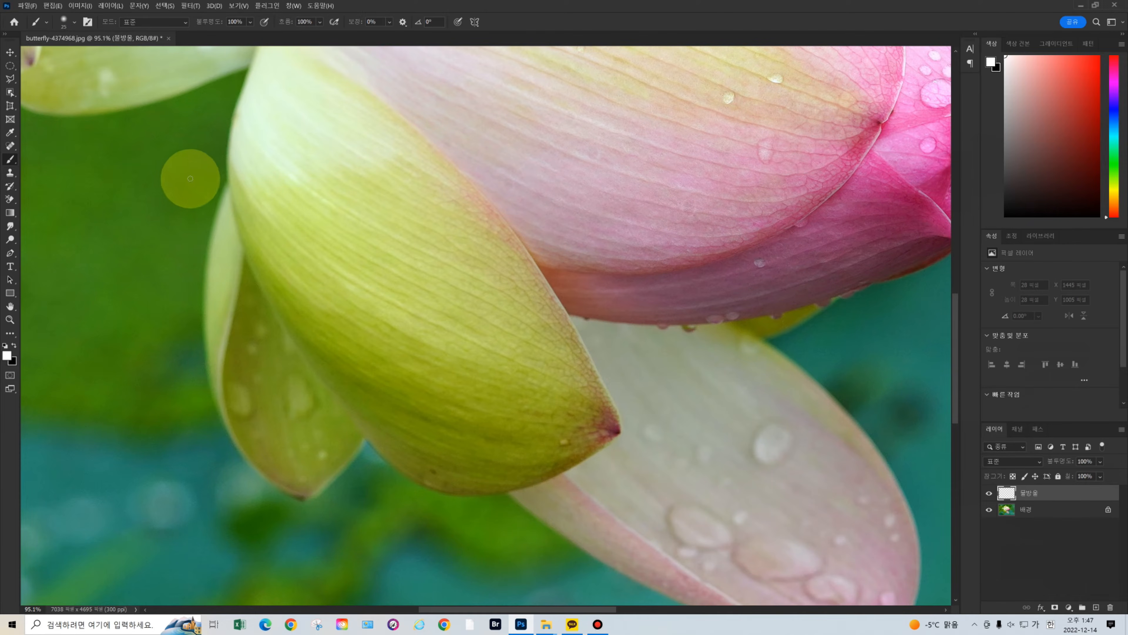
pyautogui.click(10, 66)
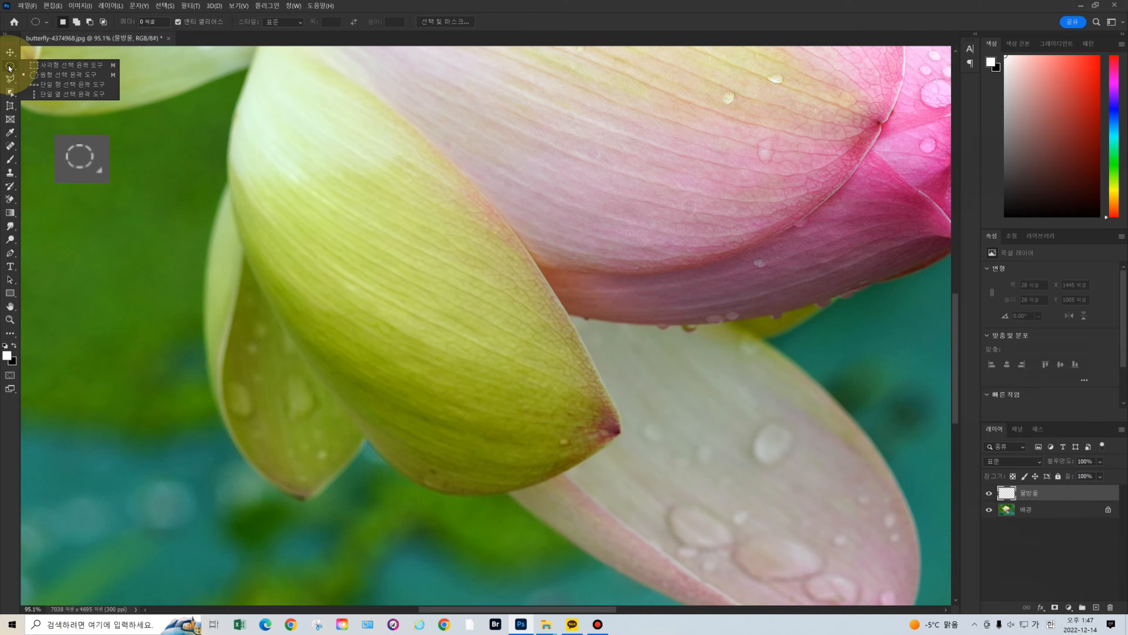
pyautogui.click(31, 74)
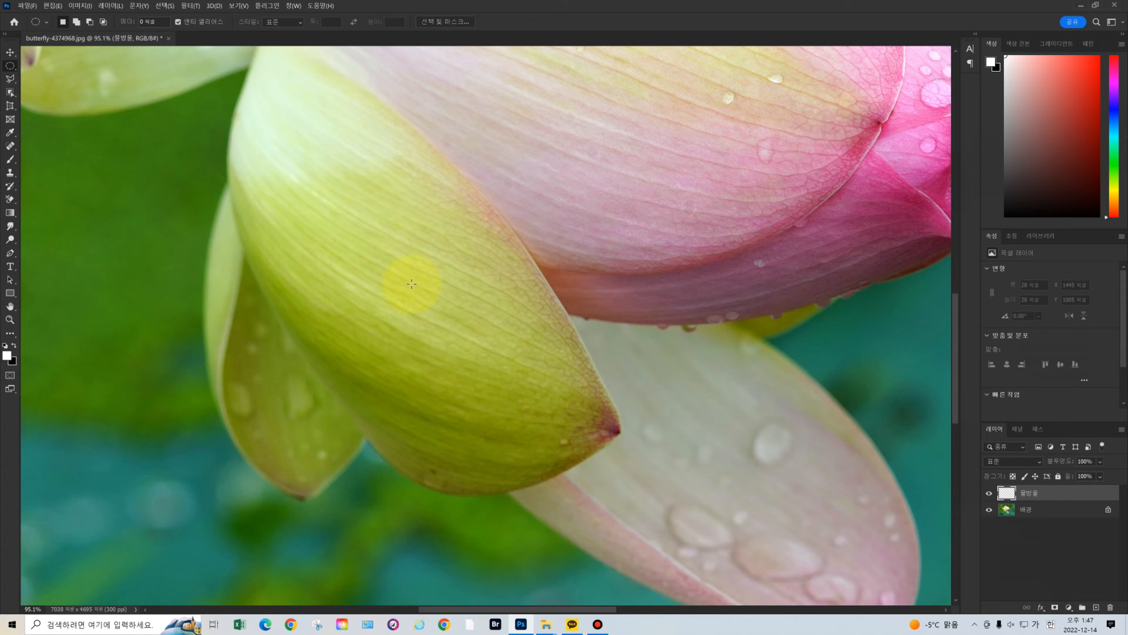
pyautogui.moveTo(392, 284); pyautogui.dragTo(452, 328)
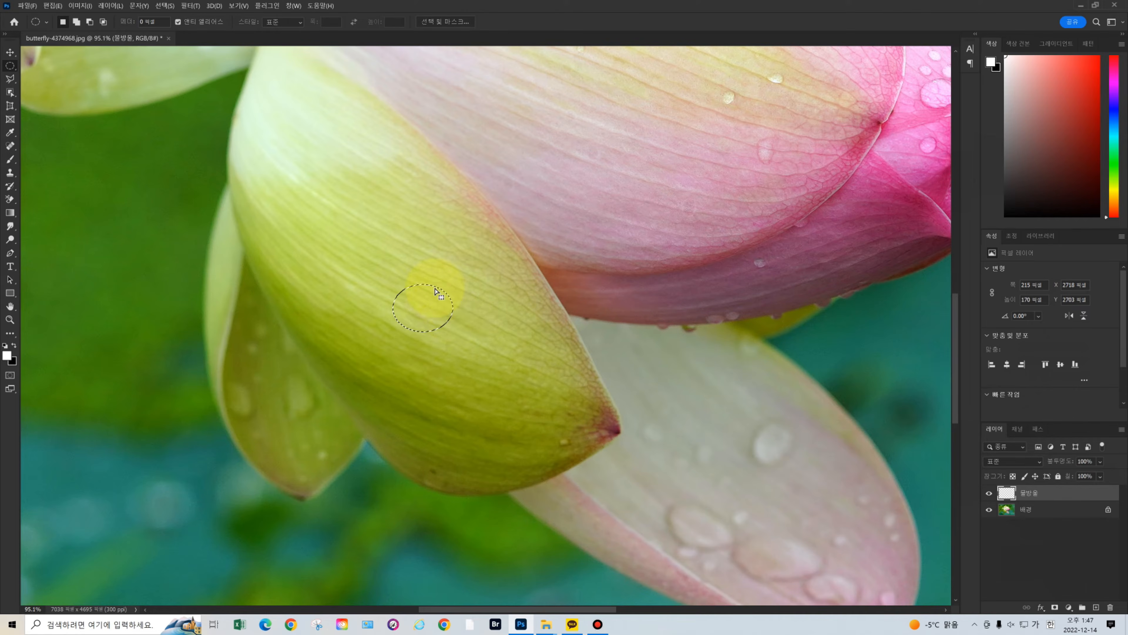
# Fill the ellipse with a black-to-white linear gradient running diagonally from its upper left to its lower right, and deselect it.
pyautogui.click(11, 215)
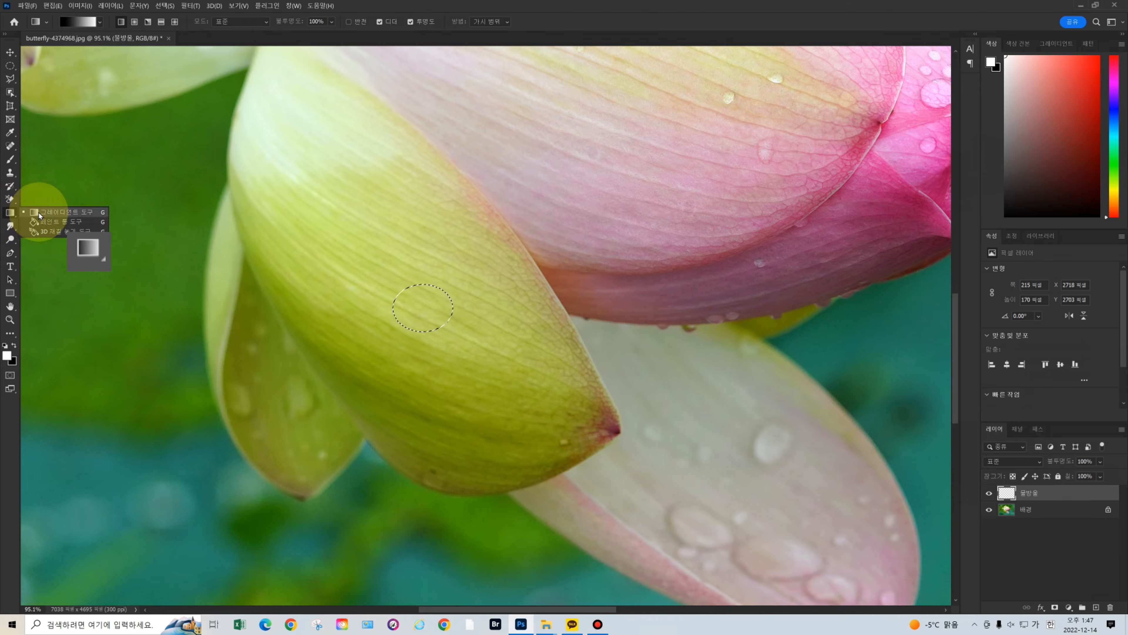
pyautogui.click(35, 215)
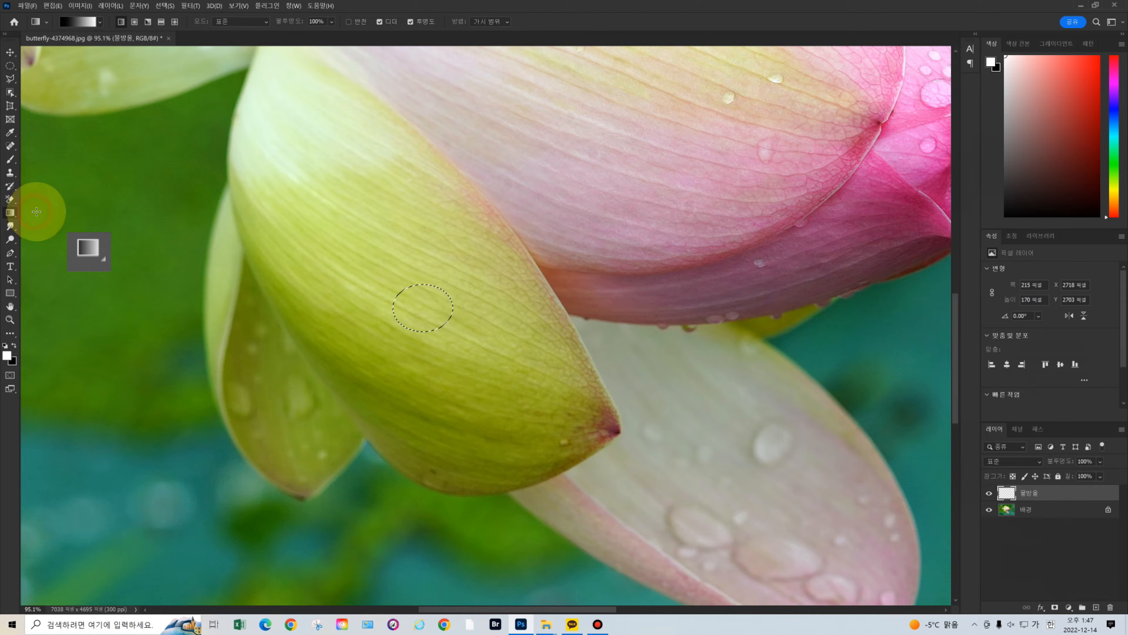
pyautogui.click(100, 22)
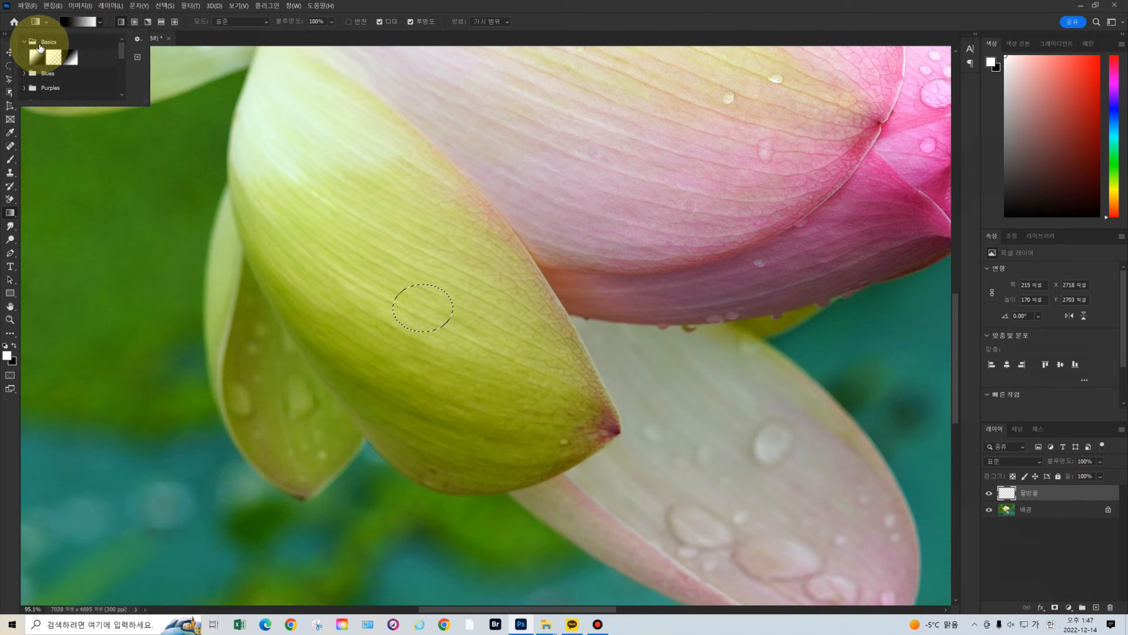
pyautogui.doubleClick(73, 57)
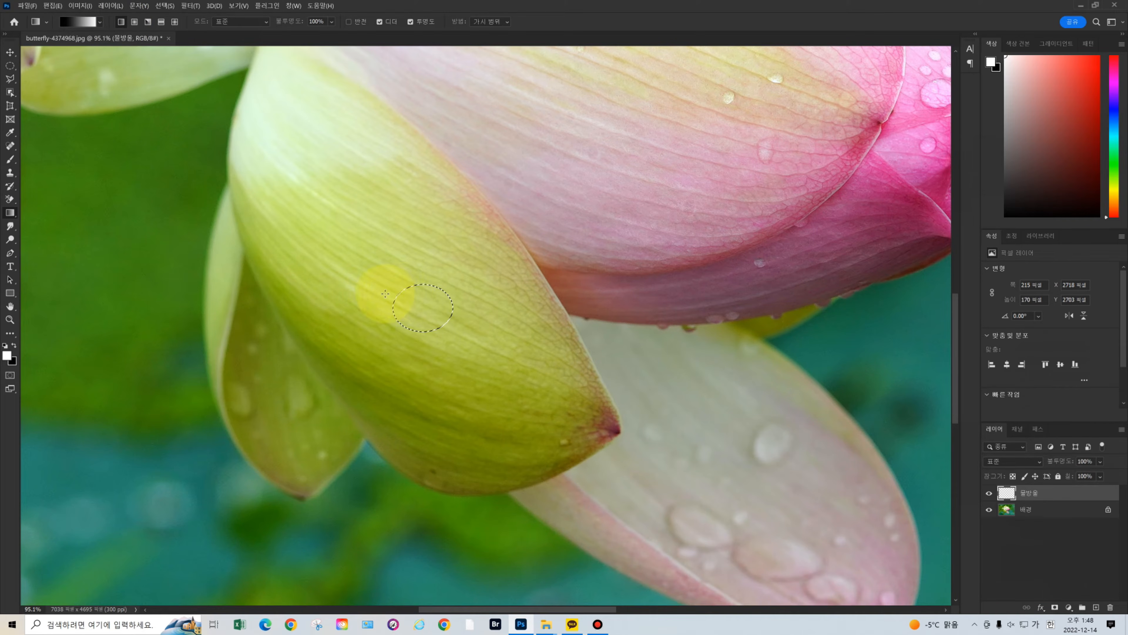
pyautogui.moveTo(385, 290); pyautogui.dragTo(456, 334)
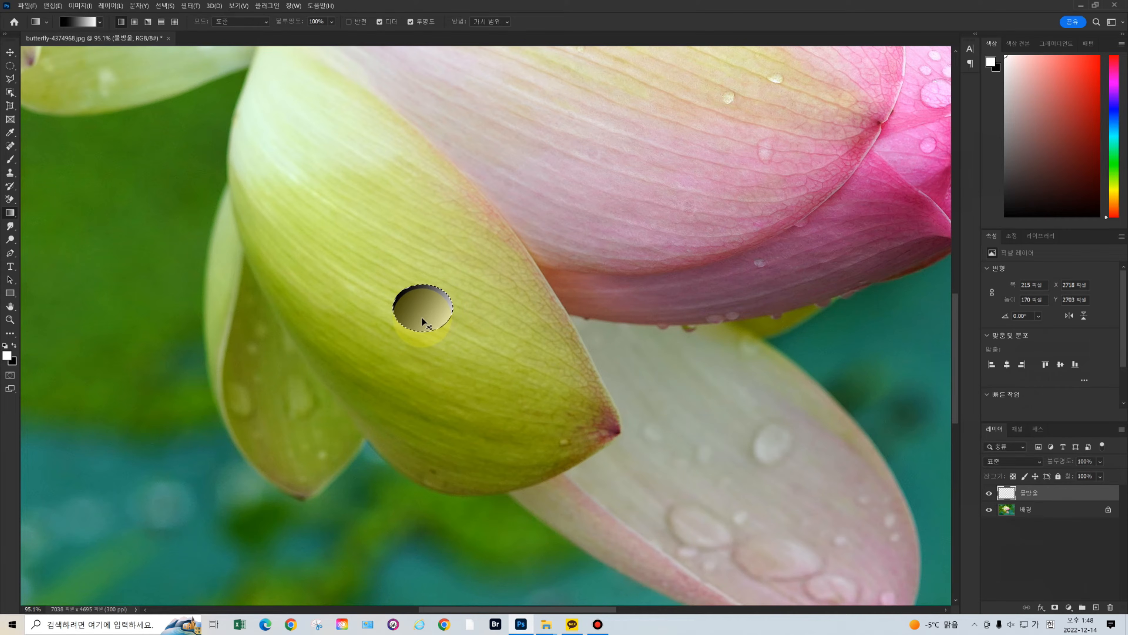
pyautogui.hotkey('ctrl', 'd')
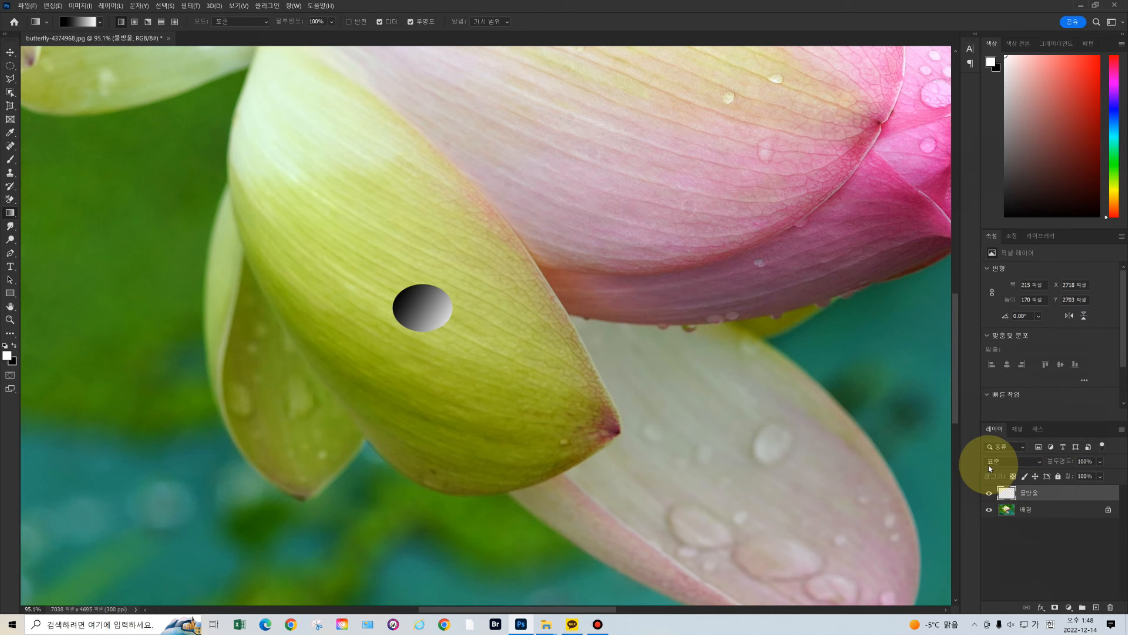
# Set the 물방울 layer's blend mode to Overlay (오버레이).
pyautogui.click(1039, 460)
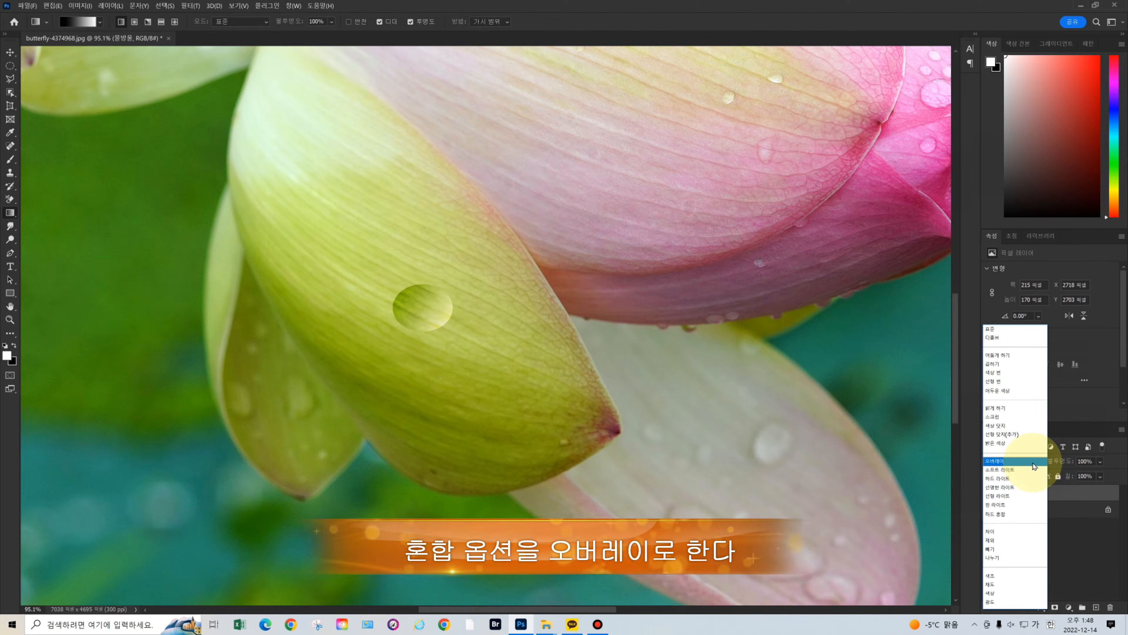
pyautogui.click(1033, 465)
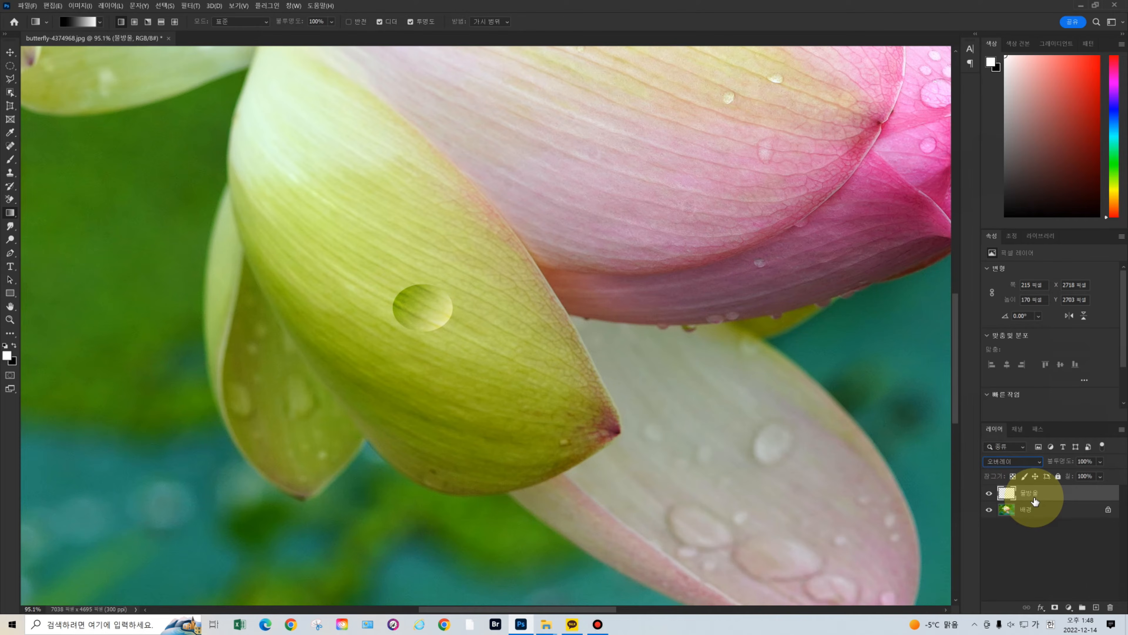
pyautogui.click(1071, 496)
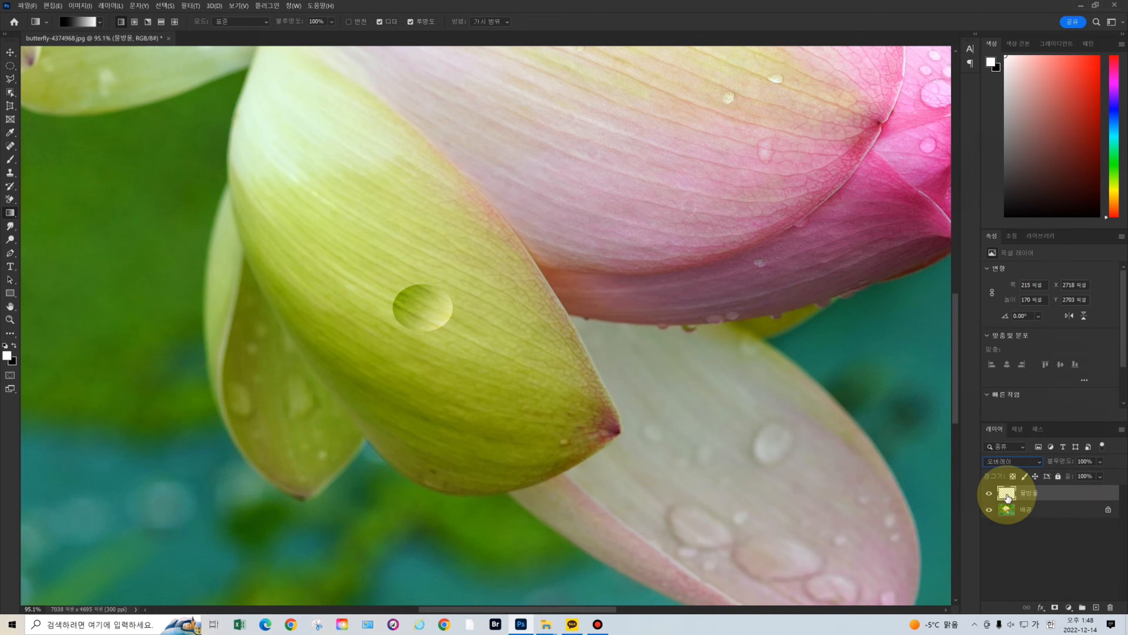
# Add an inner shadow to the 물방울 layer: Linear Burn, 40% opacity, -30° angle, 0 px distance, 10 px size.
pyautogui.doubleClick(1079, 495)
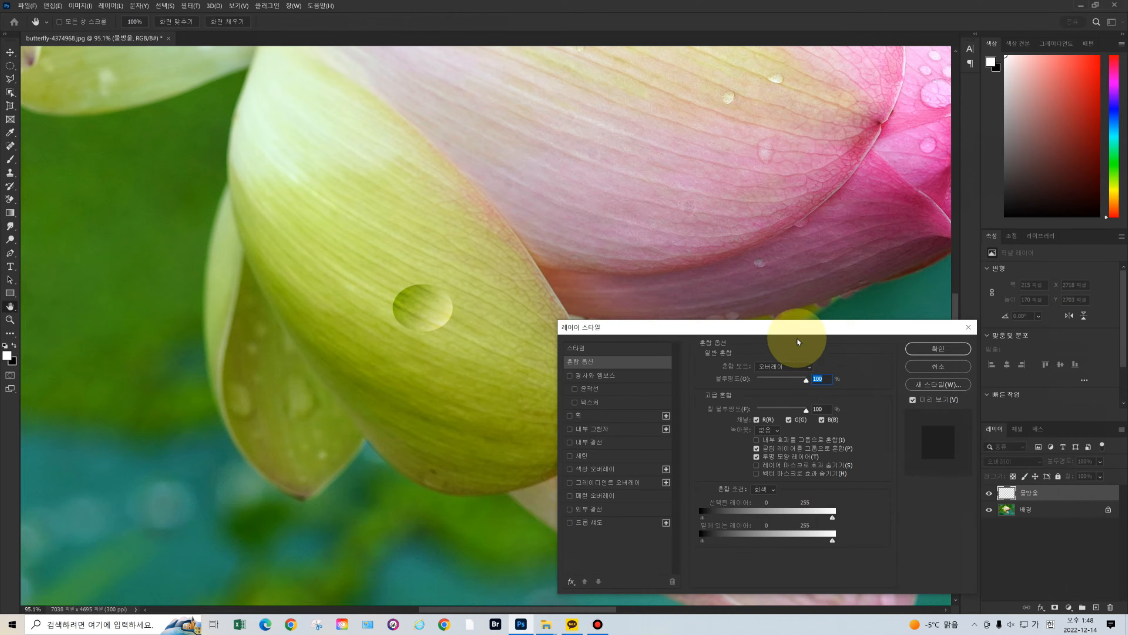
pyautogui.moveTo(817, 331); pyautogui.dragTo(937, 167)
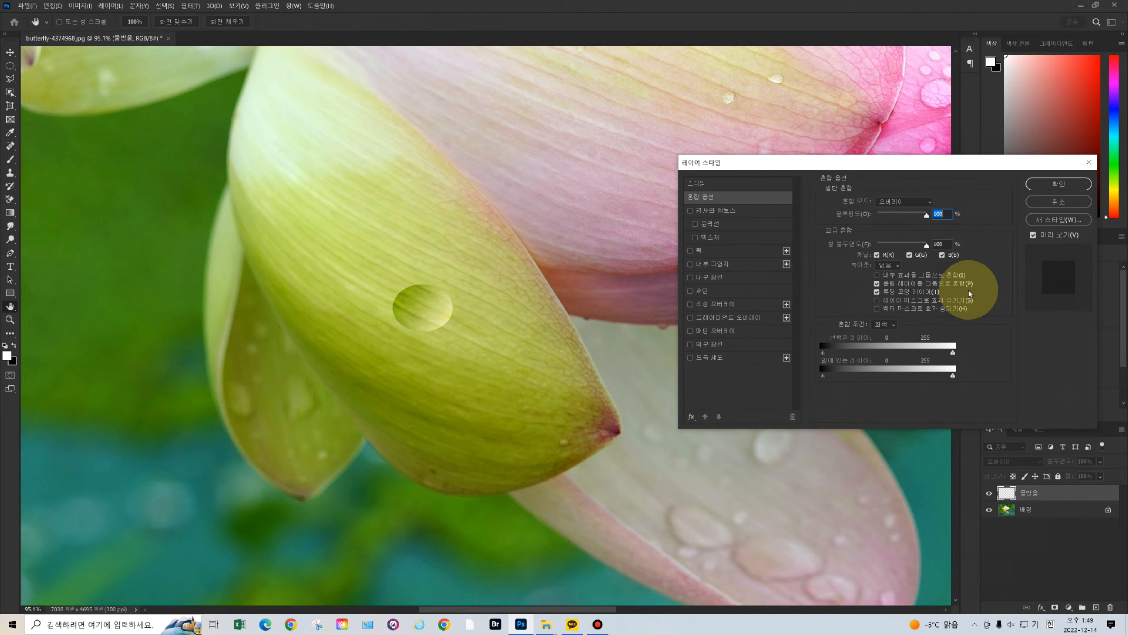
pyautogui.click(739, 266)
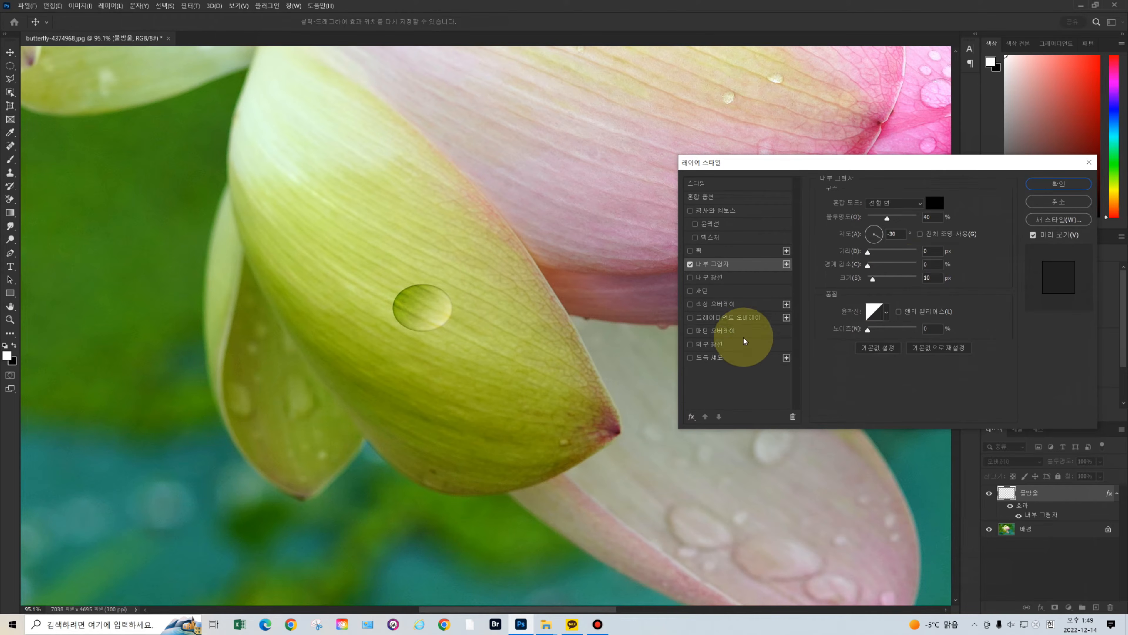
# Add a drop shadow to the 물방울 layer: Linear Burn, 30% opacity, 127° angle, 10 px distance, 14 px size, and apply the layer style.
pyautogui.click(714, 357)
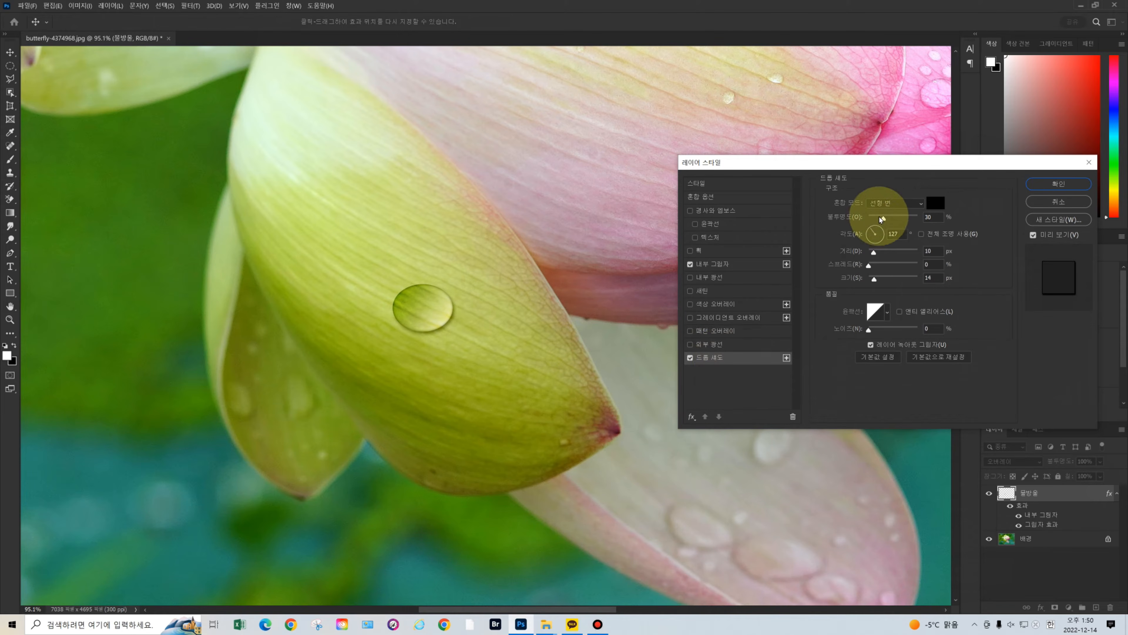
pyautogui.click(921, 206)
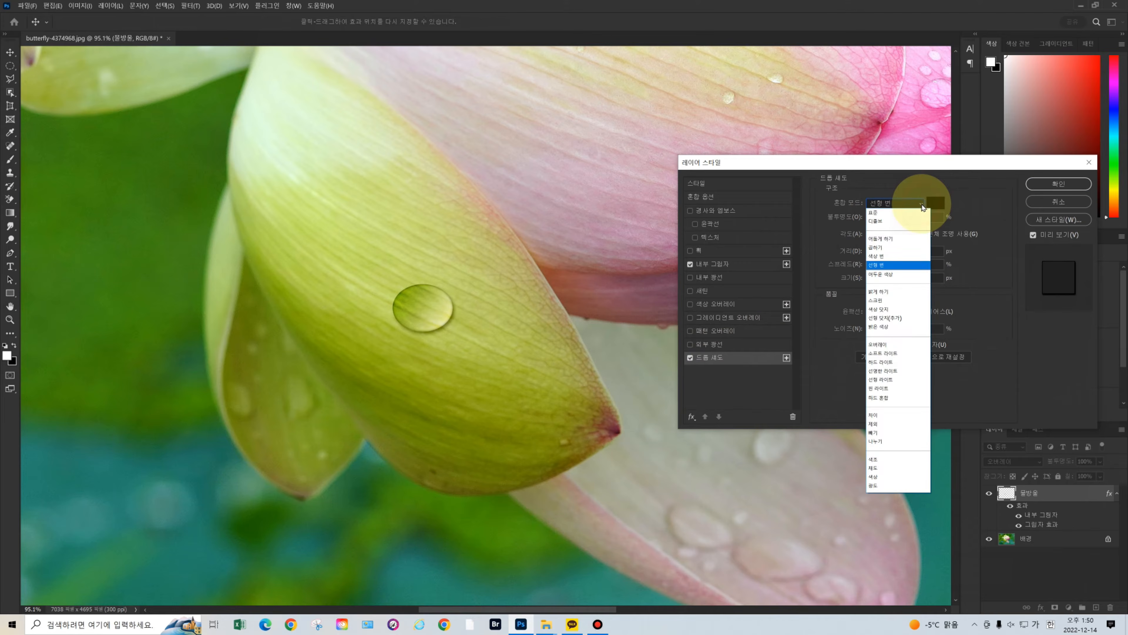
pyautogui.click(905, 265)
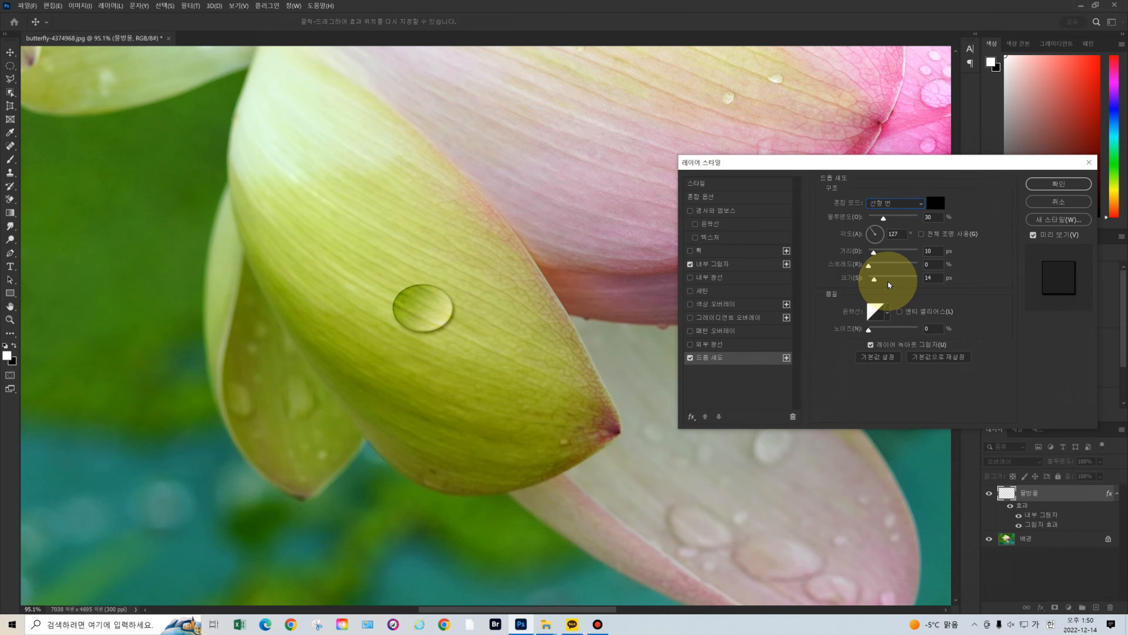
pyautogui.click(1066, 185)
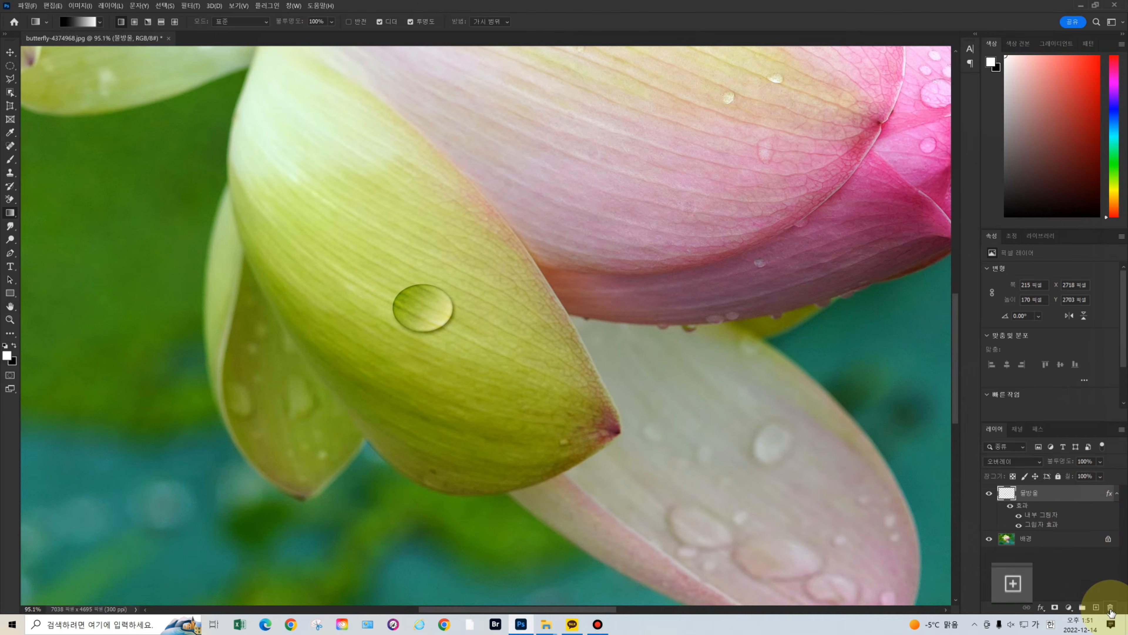
# Add a new layer above the 물방울 layer and name it 하이라이트.
pyautogui.click(1096, 608)
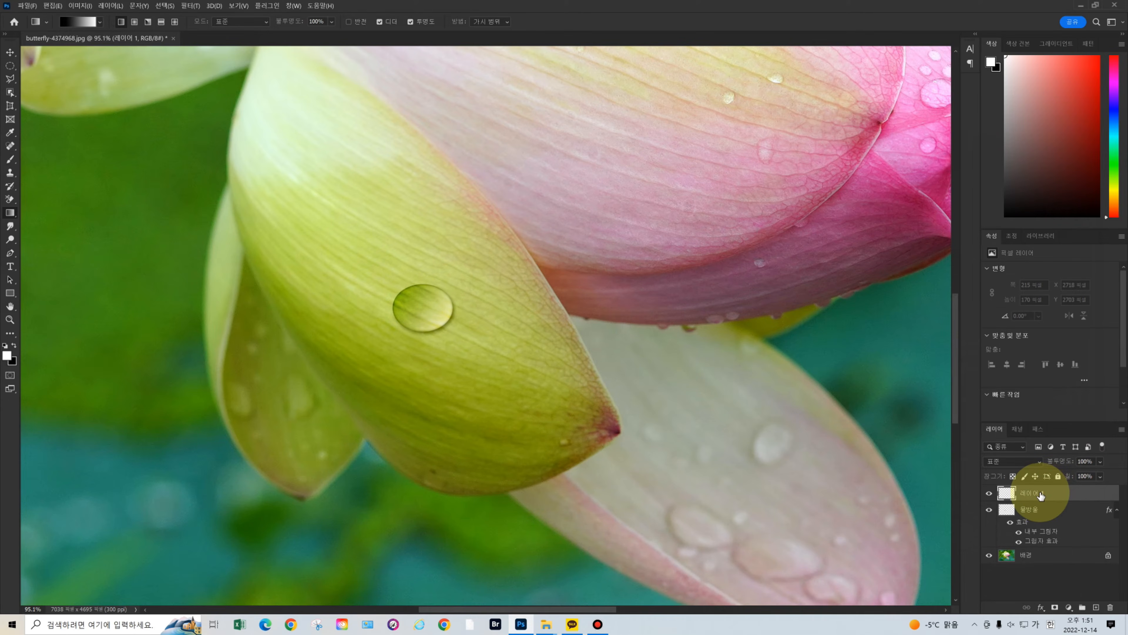
pyautogui.doubleClick(1031, 493)
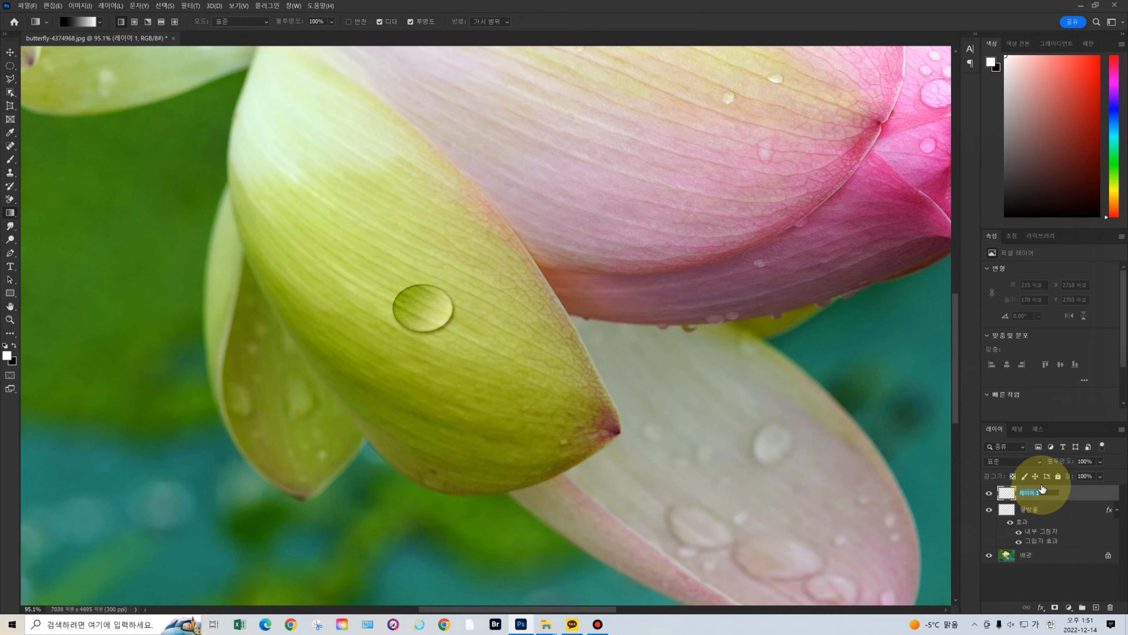
pyautogui.write('하이라이트')
pyautogui.click(1091, 493)
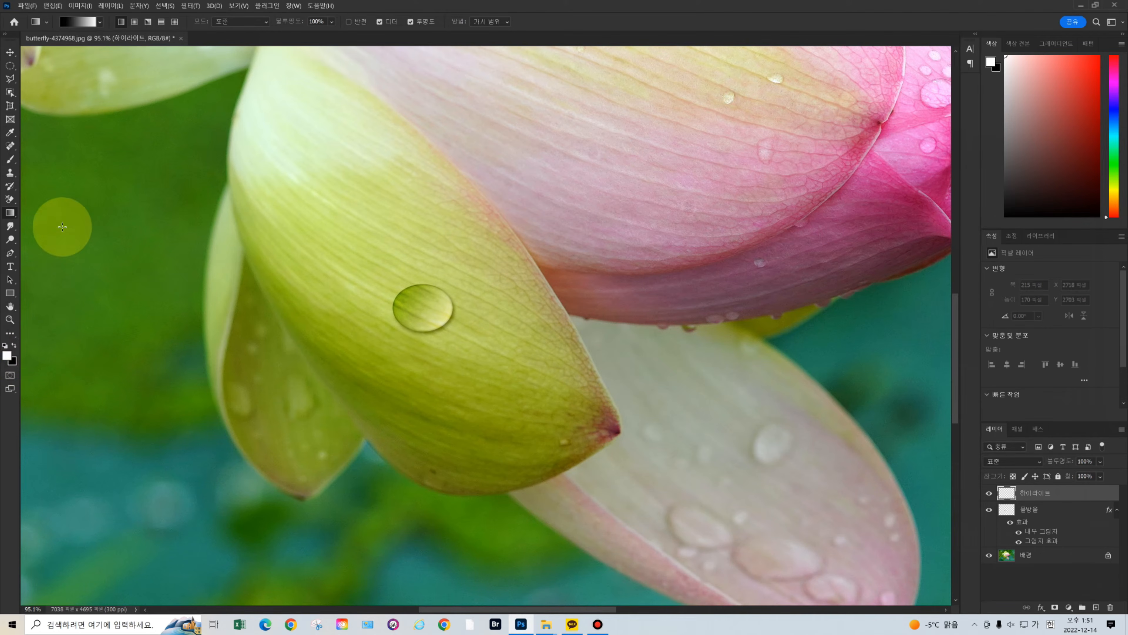
# Dab a white highlight inside the droplet's lower-right edge with a 25 px soft round brush at 100% opacity.
pyautogui.click(9, 162)
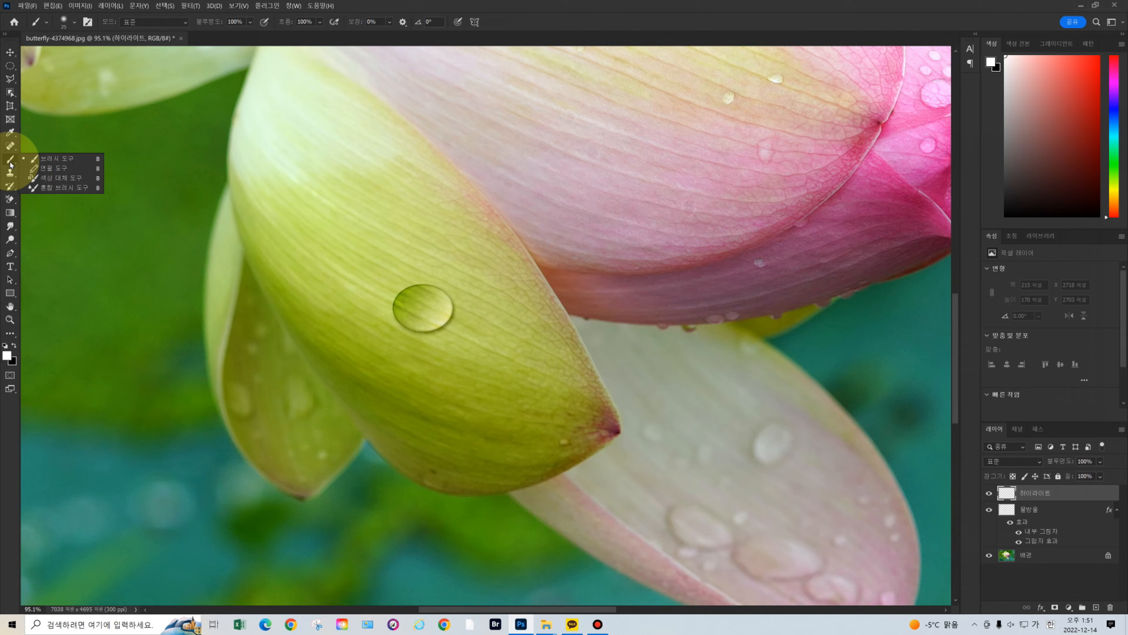
pyautogui.click(40, 158)
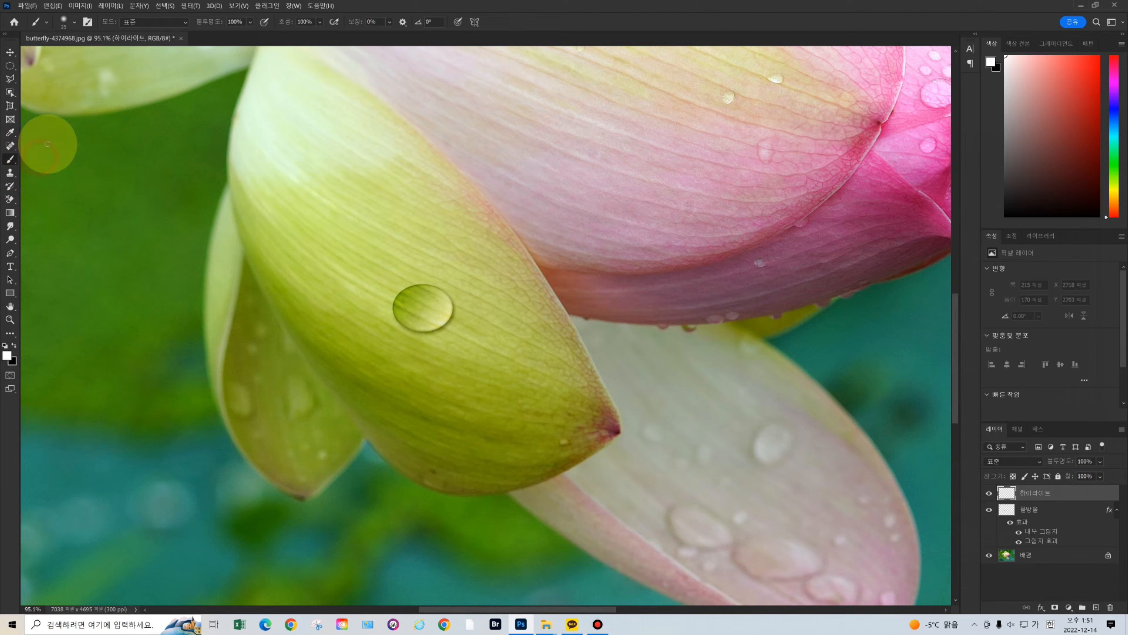
pyautogui.click(75, 23)
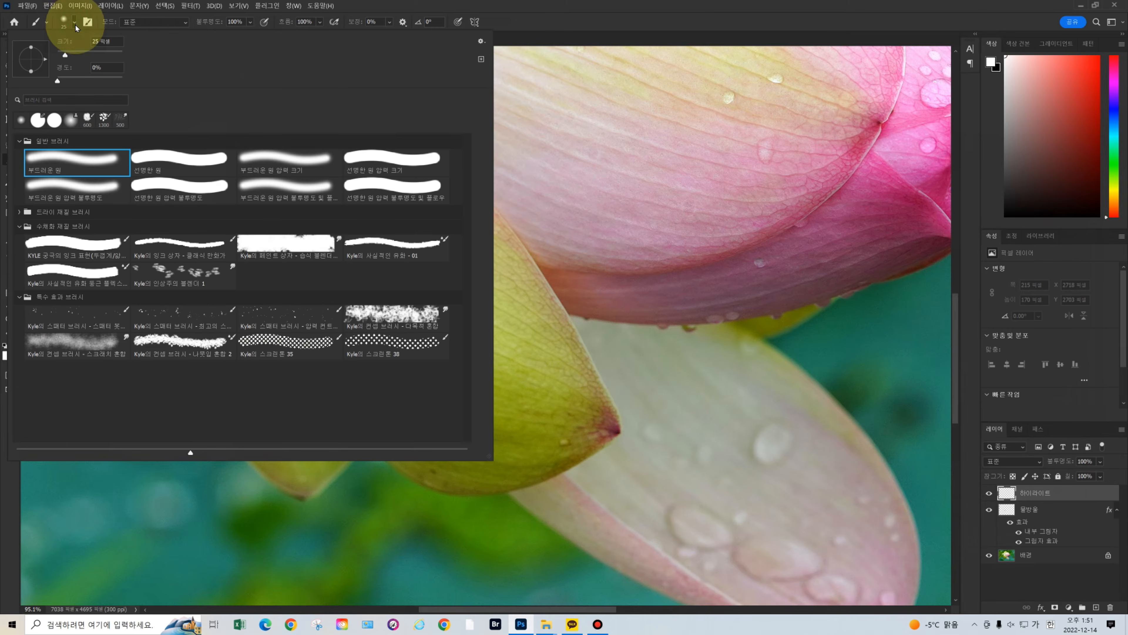
pyautogui.doubleClick(84, 160)
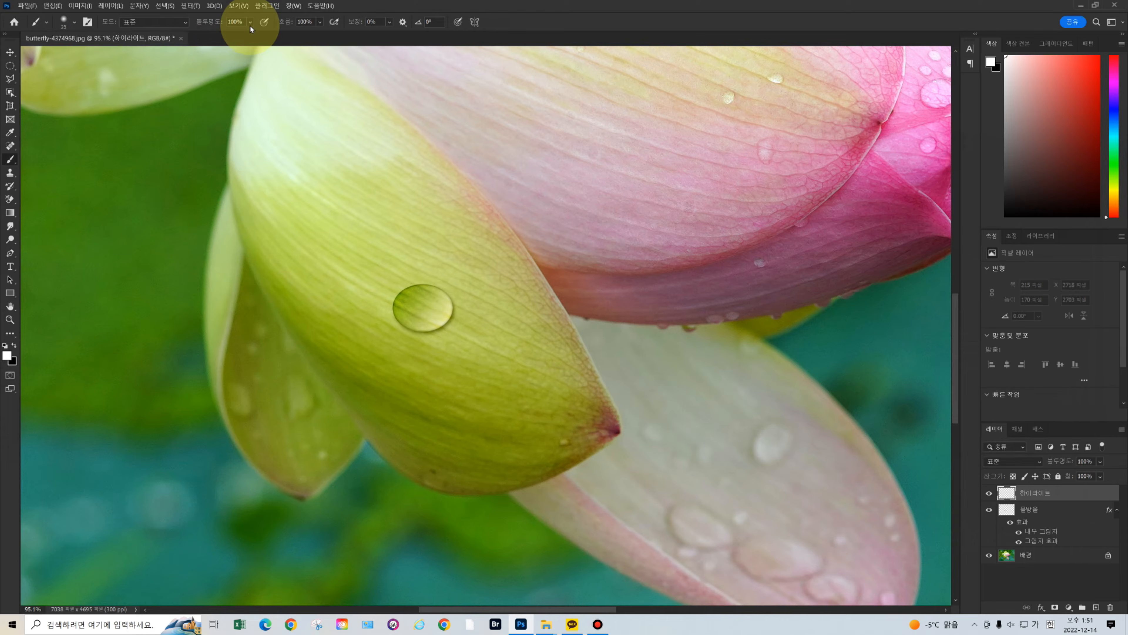
pyautogui.click(441, 318)
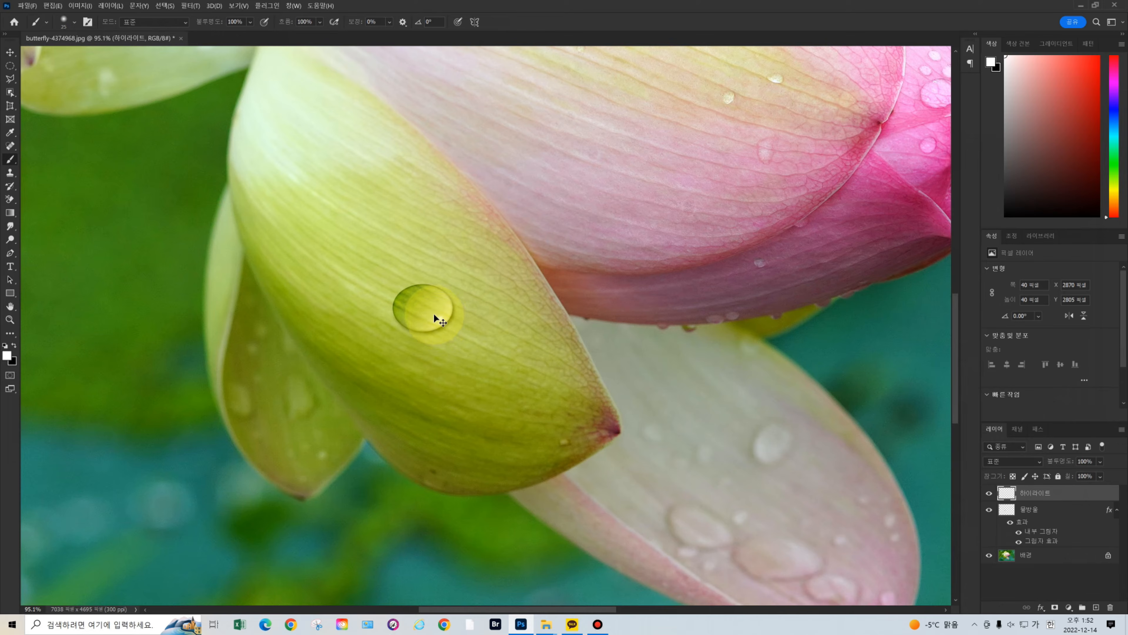
# Dab a larger white highlight inside the droplet's lower-right edge with the soft round brush enlarged to 35 px.
pyautogui.press(']')
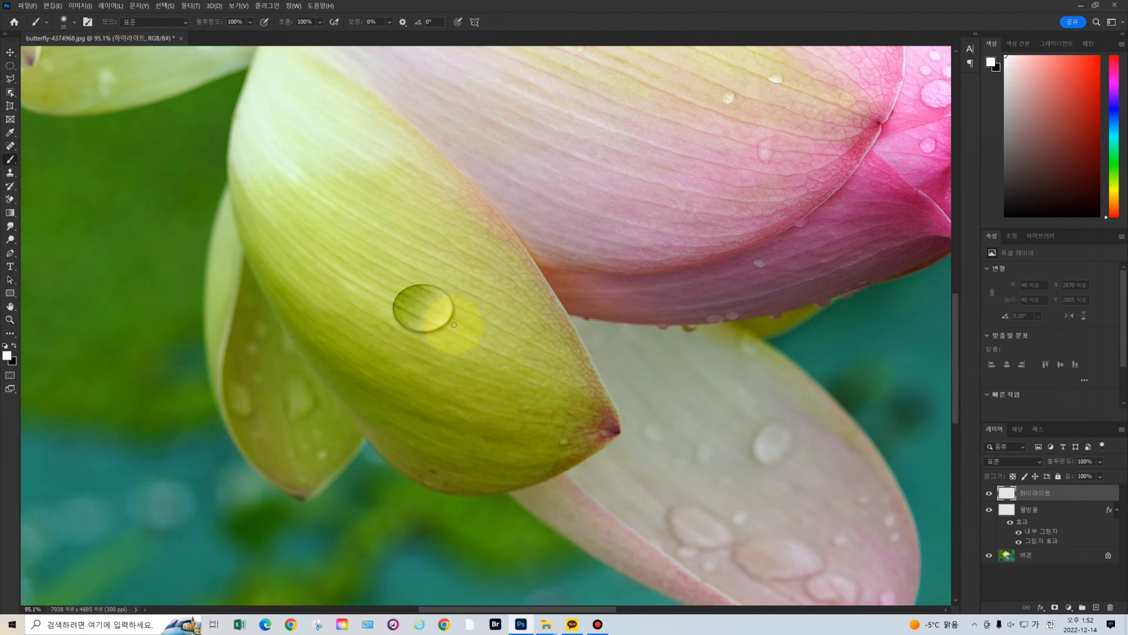
pyautogui.click(442, 314)
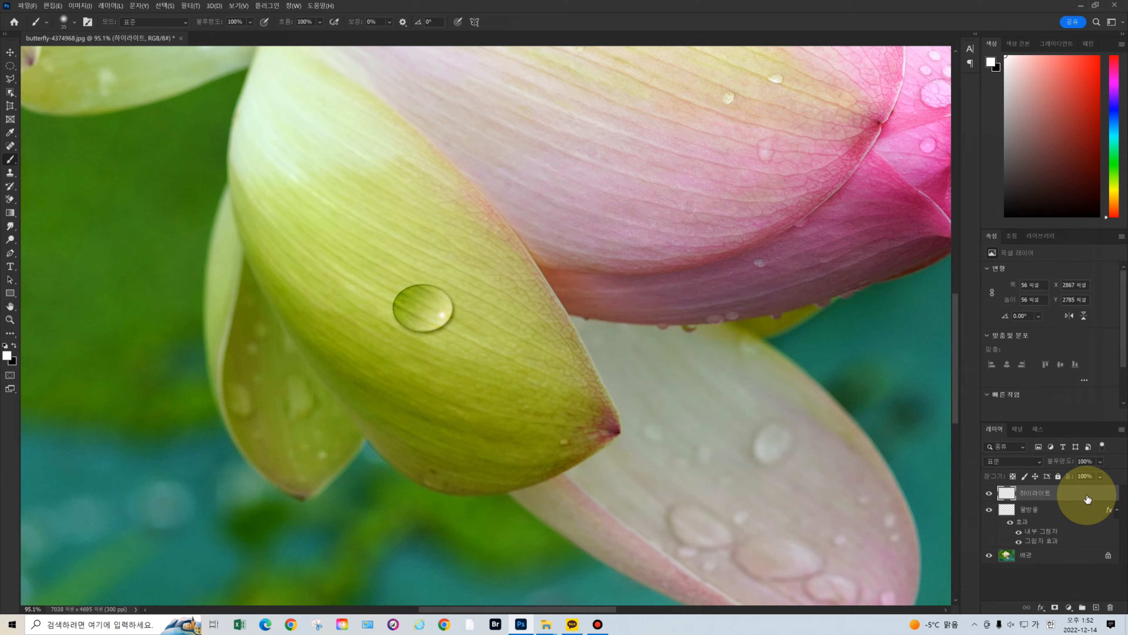
# Select the 하이라이트 and 물방울 layers together.
pyautogui.press('shift')
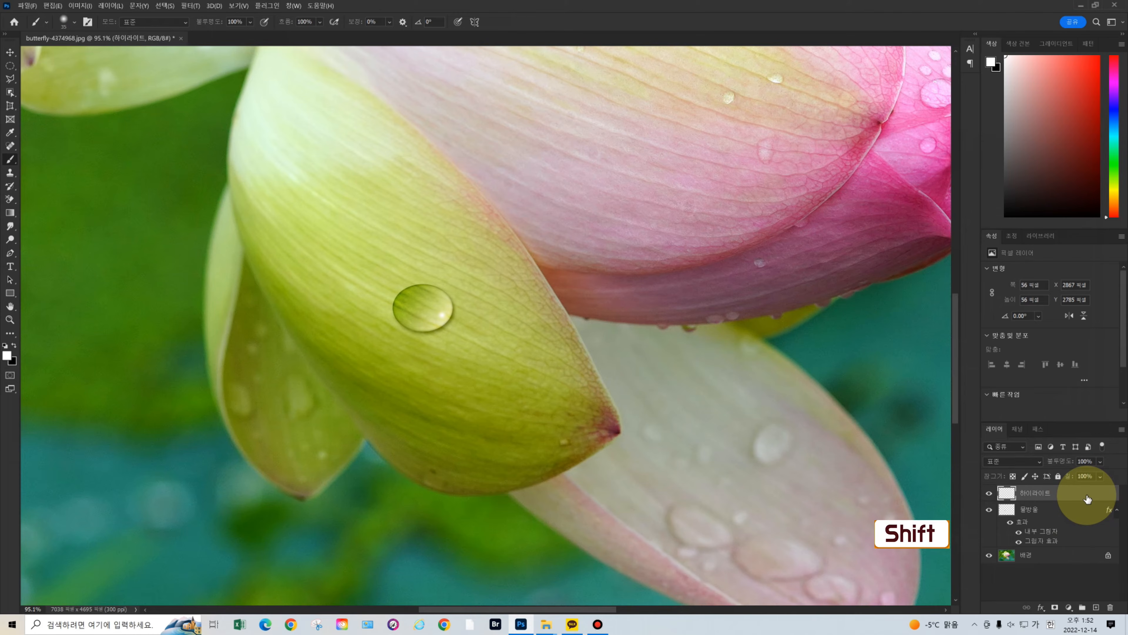
pyautogui.keyDown('shift'); pyautogui.click(1078, 511); pyautogui.keyUp('shift')
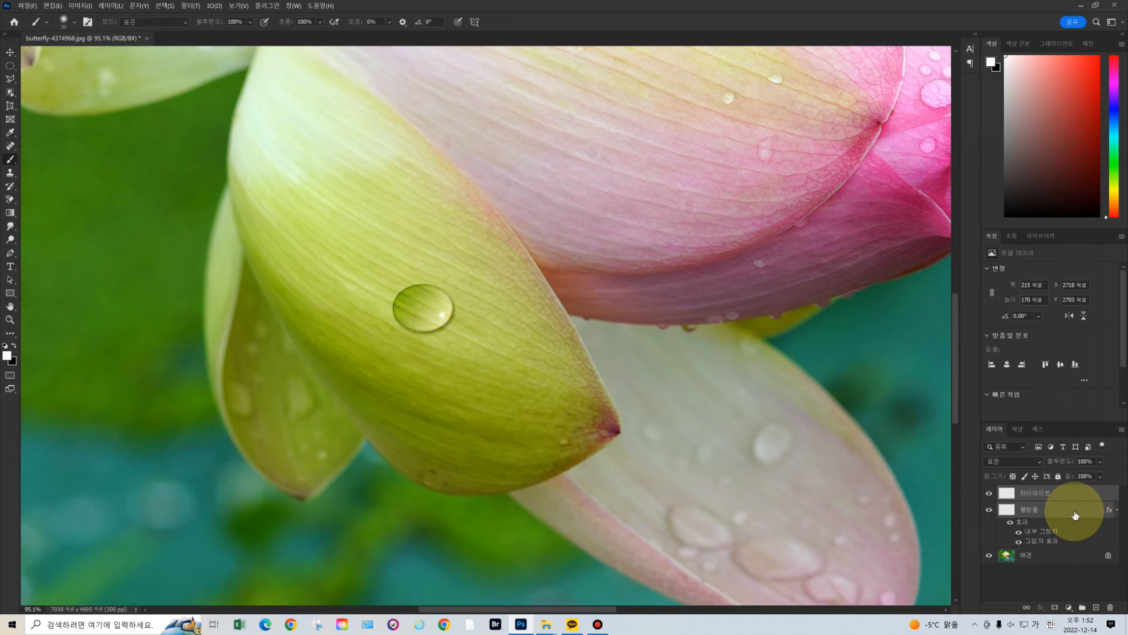
pyautogui.rightClick(1069, 494)
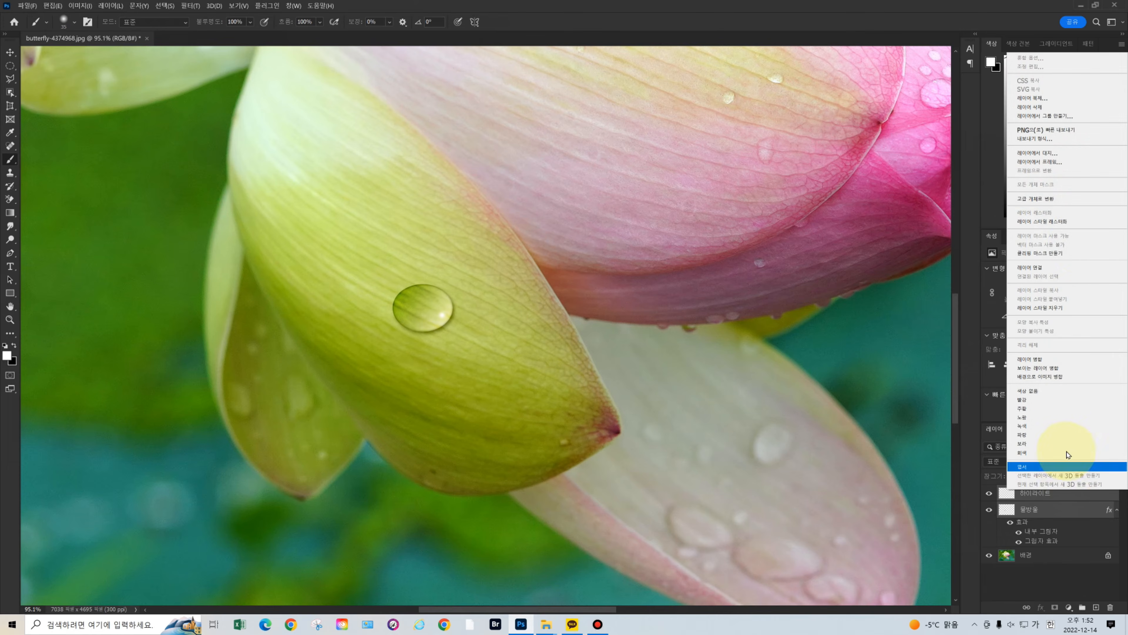
pyautogui.click(1082, 120)
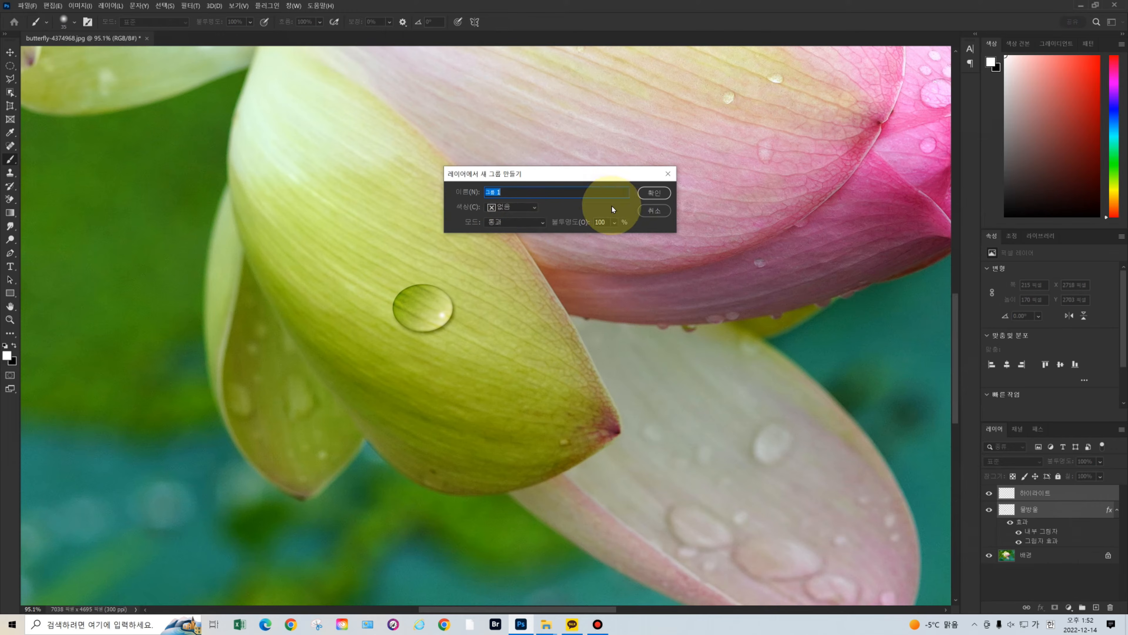
pyautogui.click(667, 174)
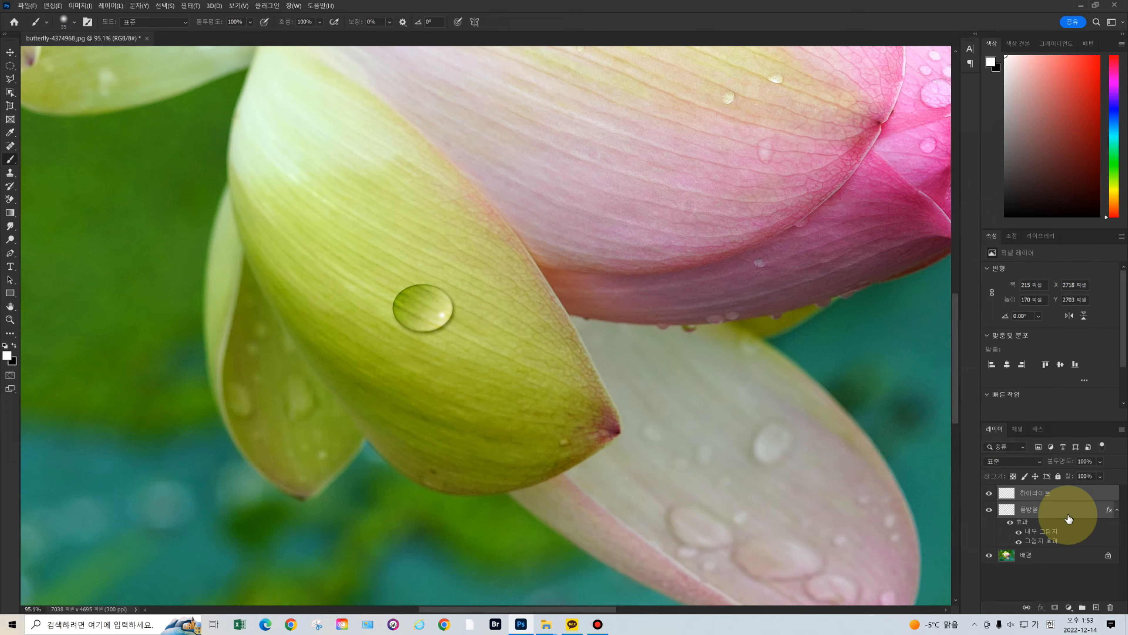
# Group the selected 하이라이트 and 물방울 layers.
pyautogui.hotkey('ctrl', 'g')
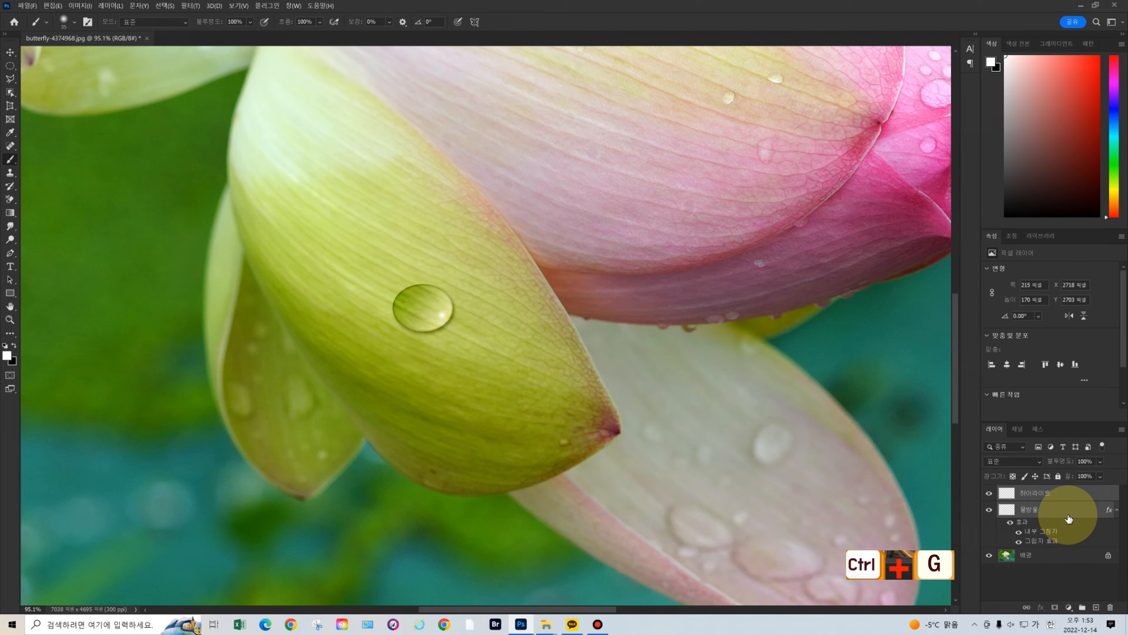
pyautogui.hotkey('ctrl', 'g')
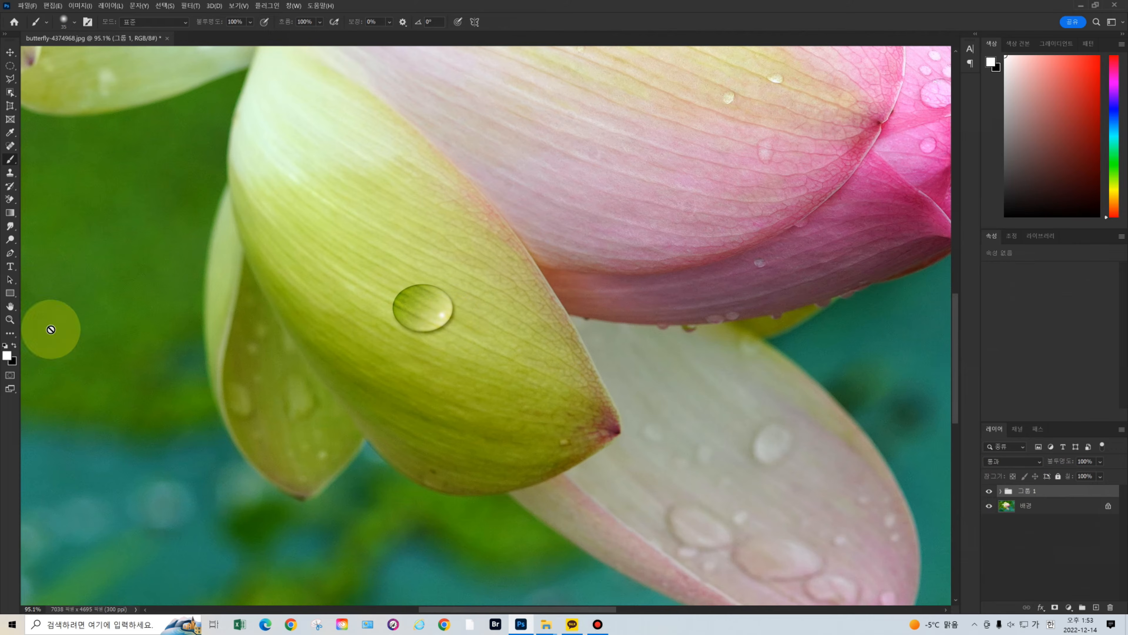
# Duplicate 그룹 1 and move the copy's 물방울 layer up and to the left of the original droplet on the green petal.
pyautogui.doubleClick(11, 307)
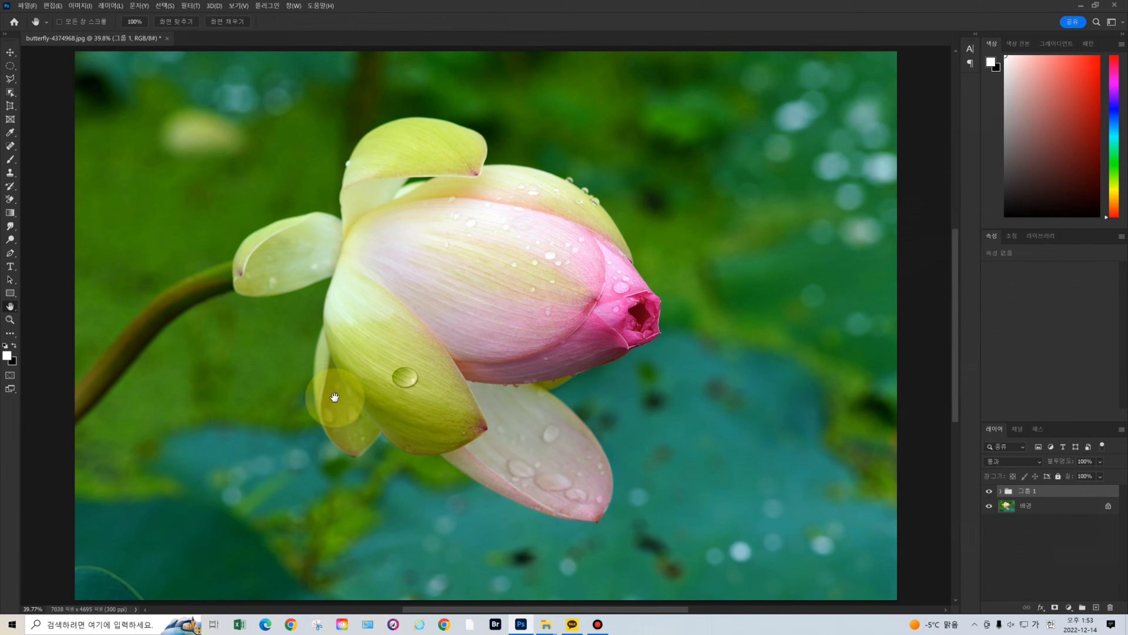
pyautogui.scroll(5, 423, 385)
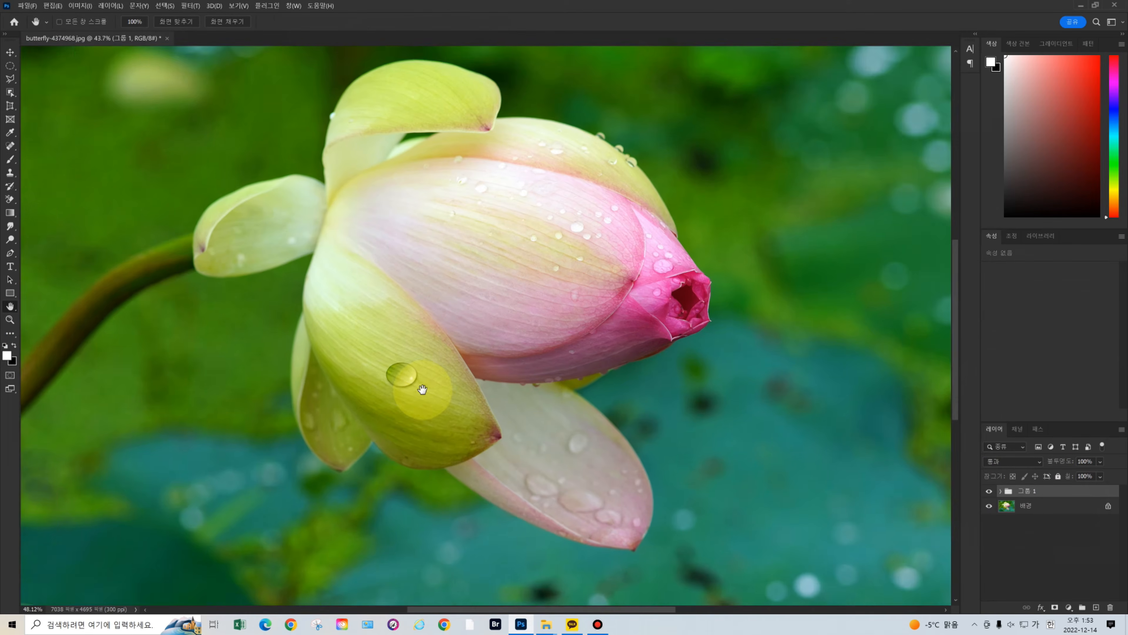
pyautogui.scroll(5, 423, 385)
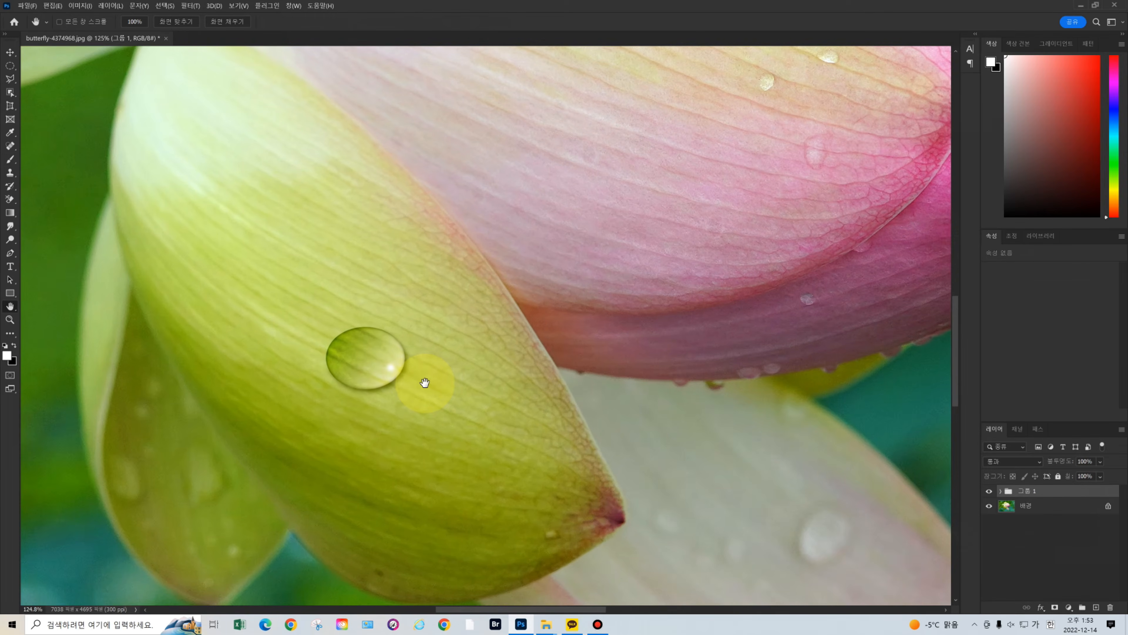
pyautogui.click(1075, 495)
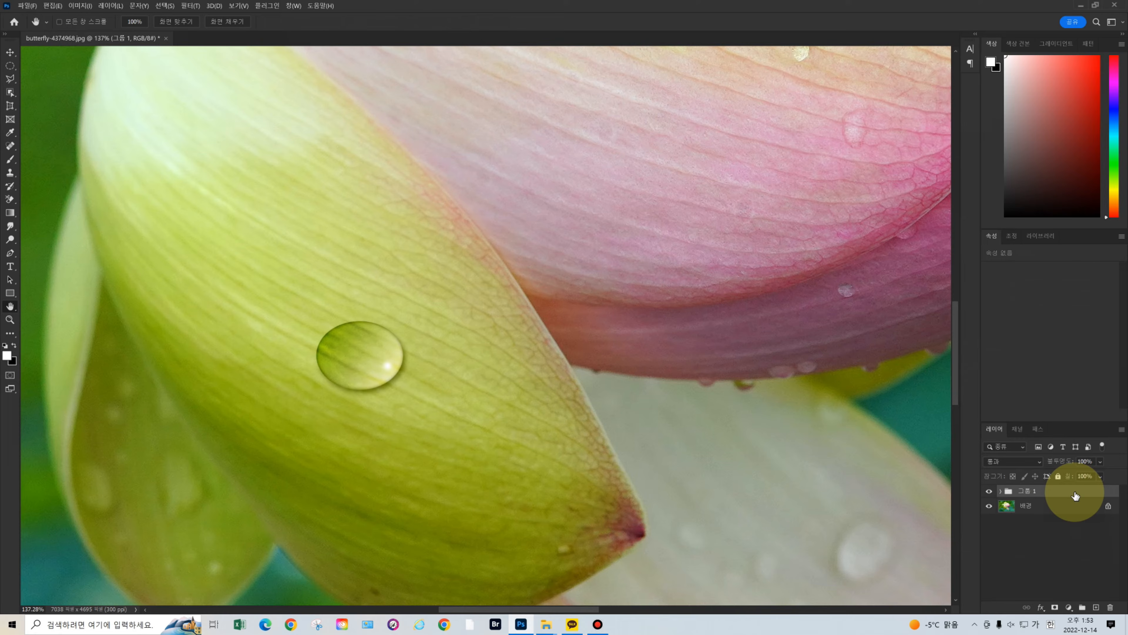
pyautogui.hotkey('ctrl', 'j')
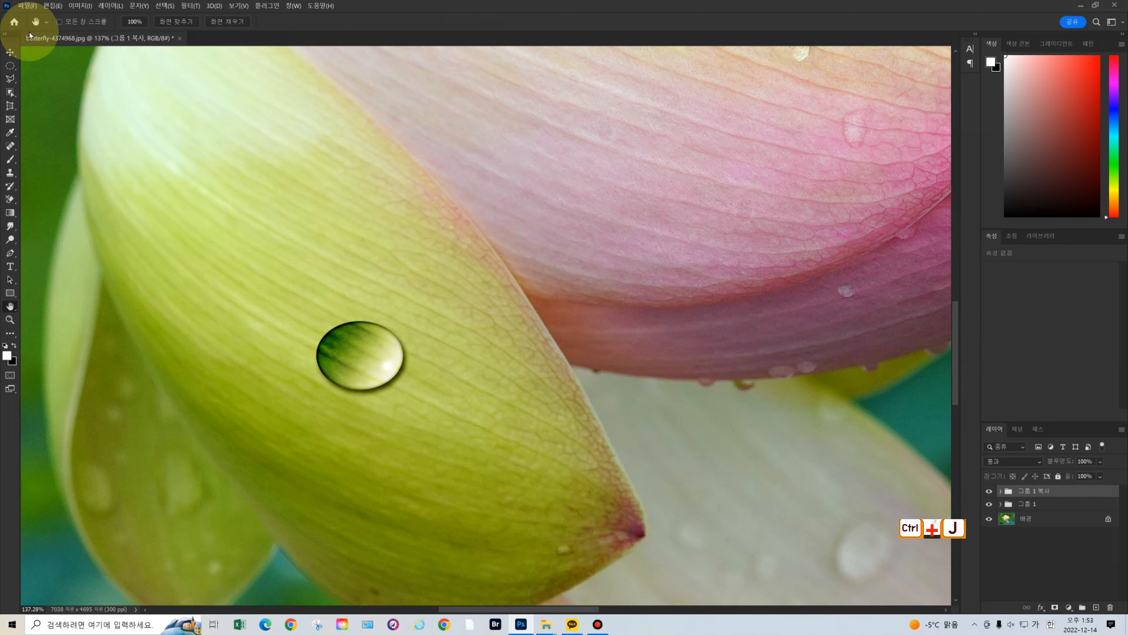
pyautogui.click(11, 52)
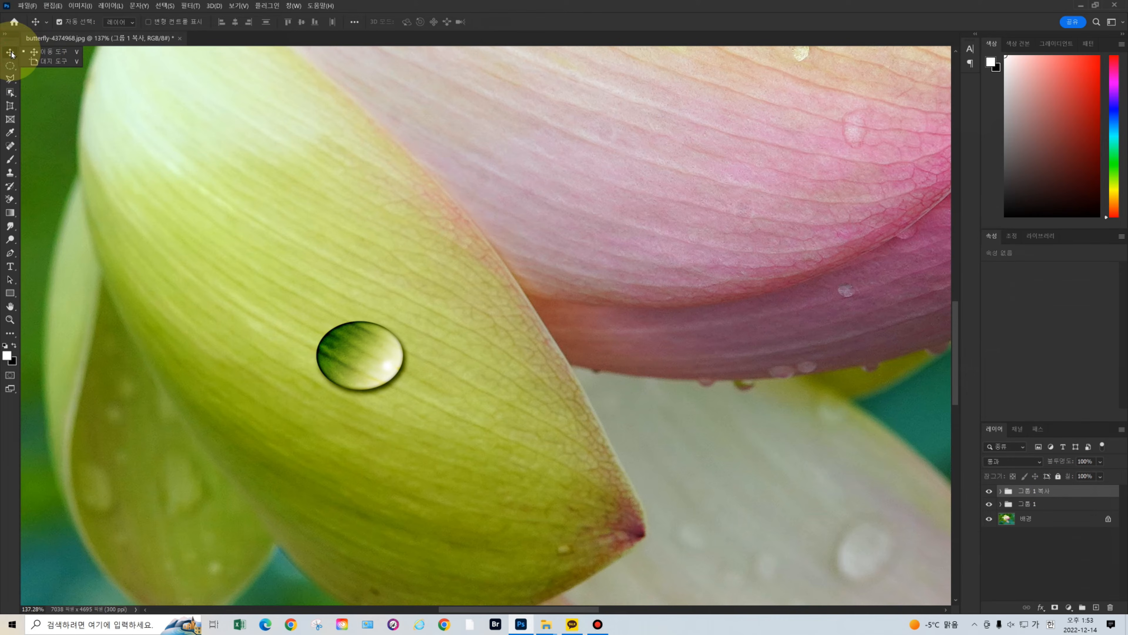
pyautogui.click(42, 52)
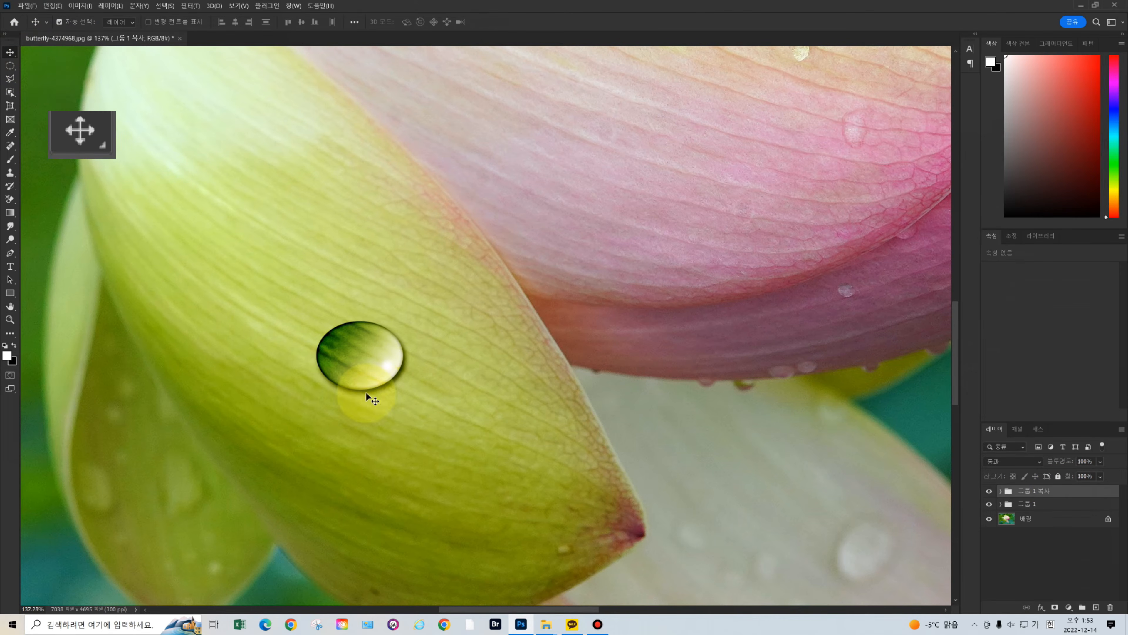
pyautogui.moveTo(363, 365); pyautogui.dragTo(273, 344)
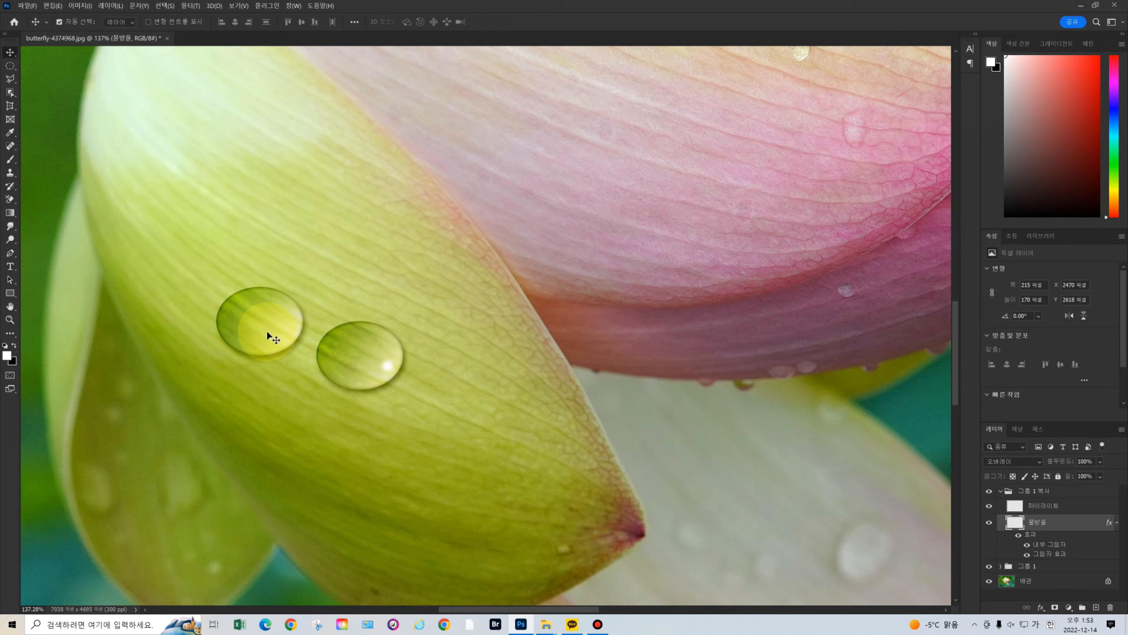
pyautogui.moveTo(267, 332); pyautogui.dragTo(238, 311)
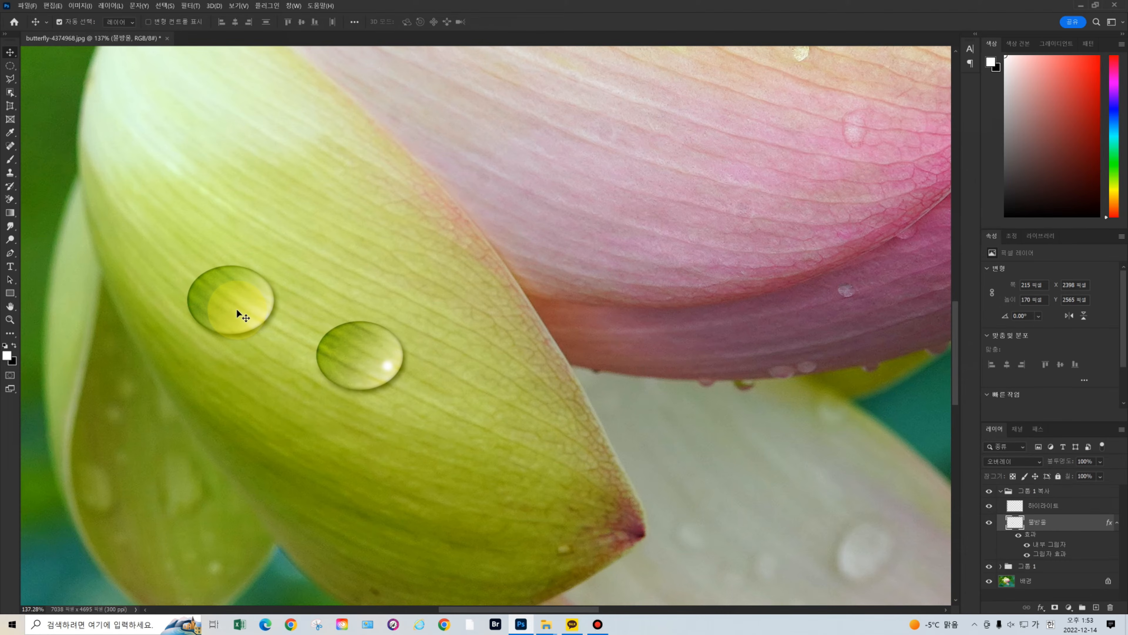
# Shrink the copied droplet and distort its right-hand corners downward into a slanted oval about 170 × 152 px, and apply the transform.
pyautogui.hotkey('ctrl', 't')
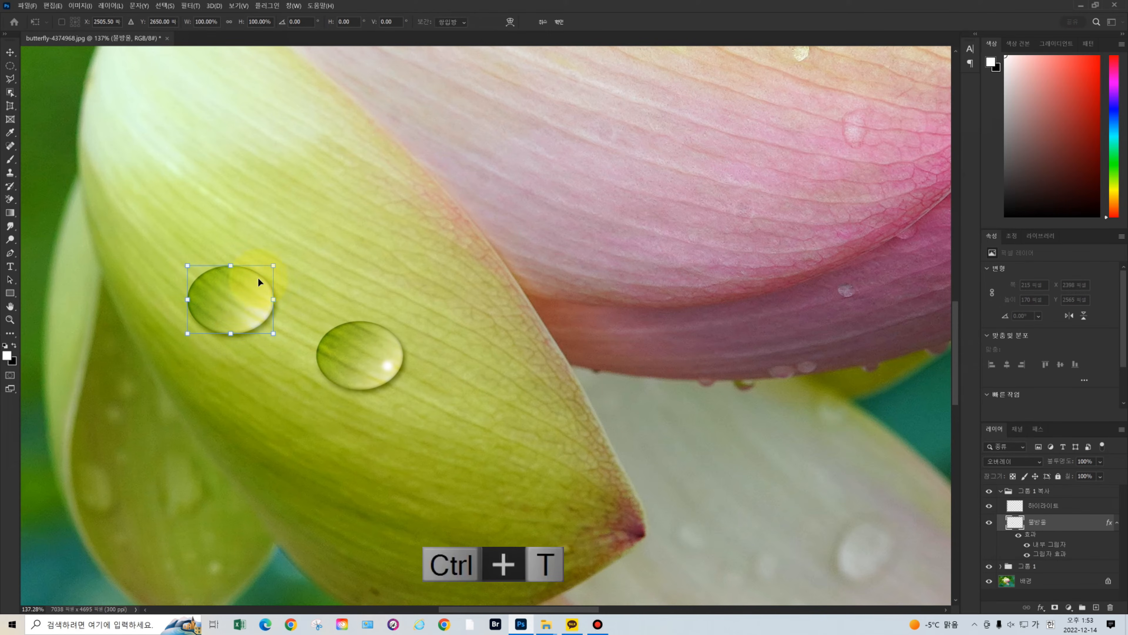
pyautogui.moveTo(272, 266); pyautogui.dragTo(256, 281)
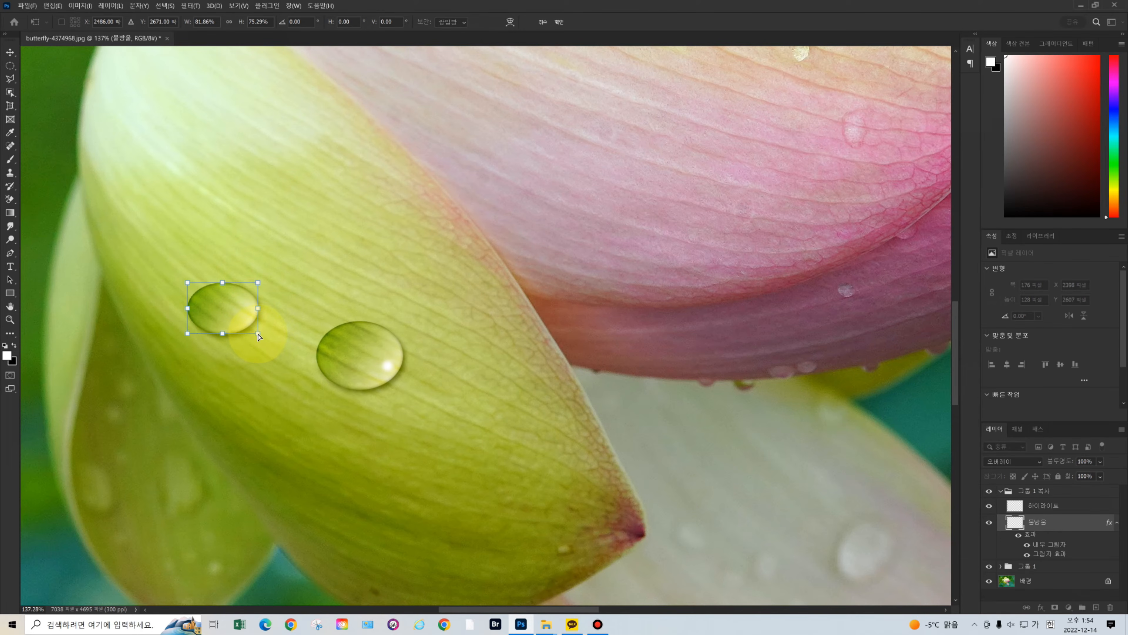
pyautogui.press('ctrl')
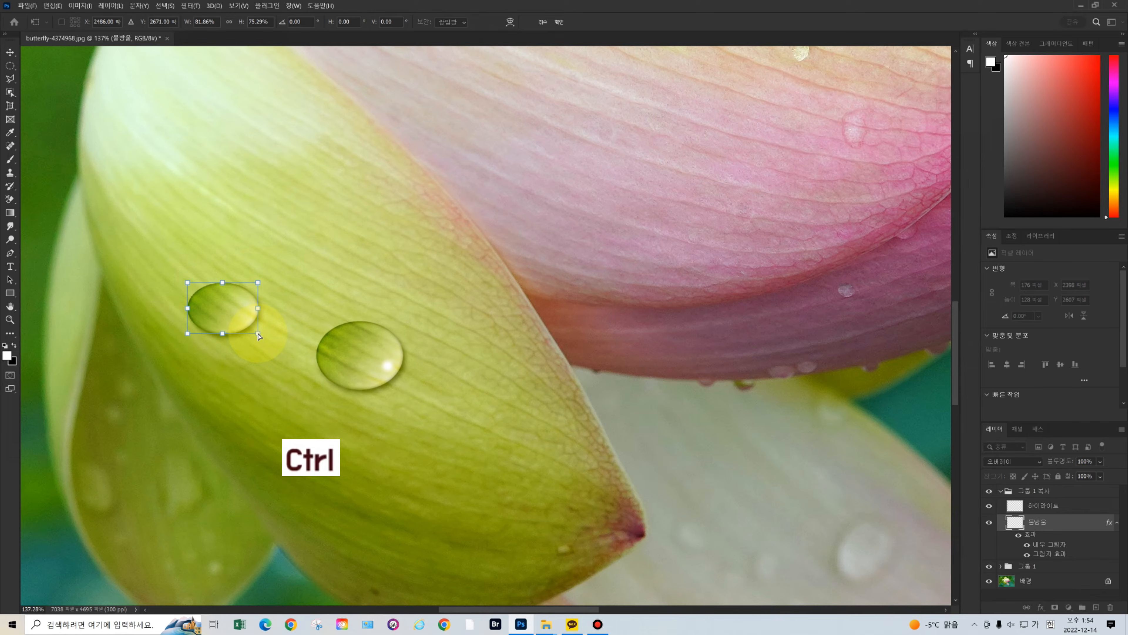
pyautogui.moveTo(258, 336); pyautogui.dragTo(255, 355)
pyautogui.moveTo(258, 285); pyautogui.dragTo(255, 288)
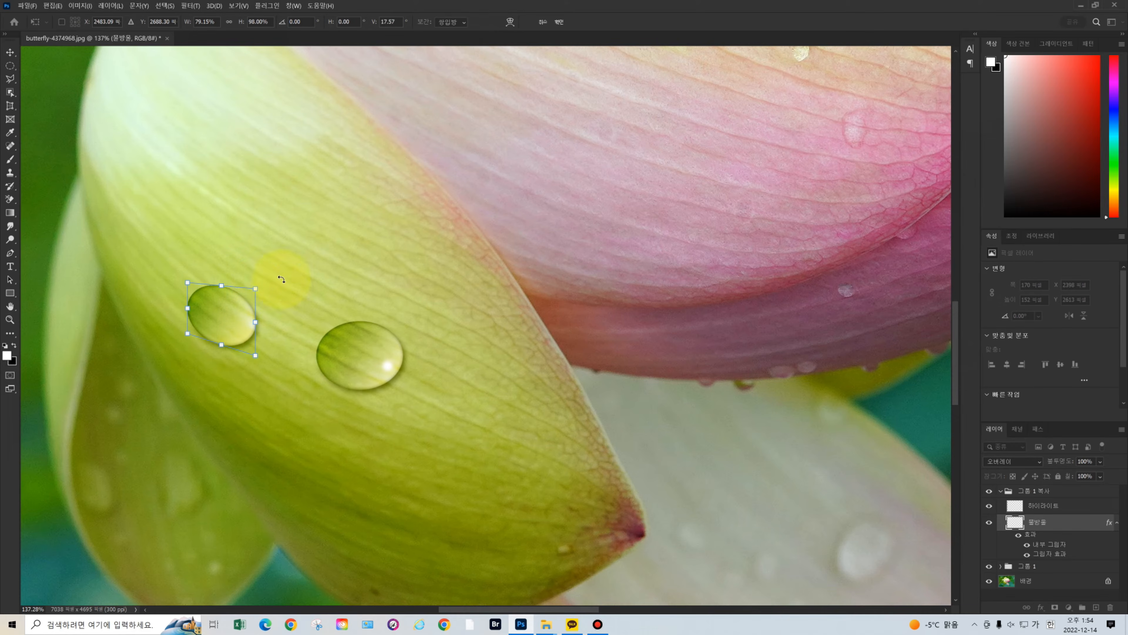
pyautogui.click(559, 22)
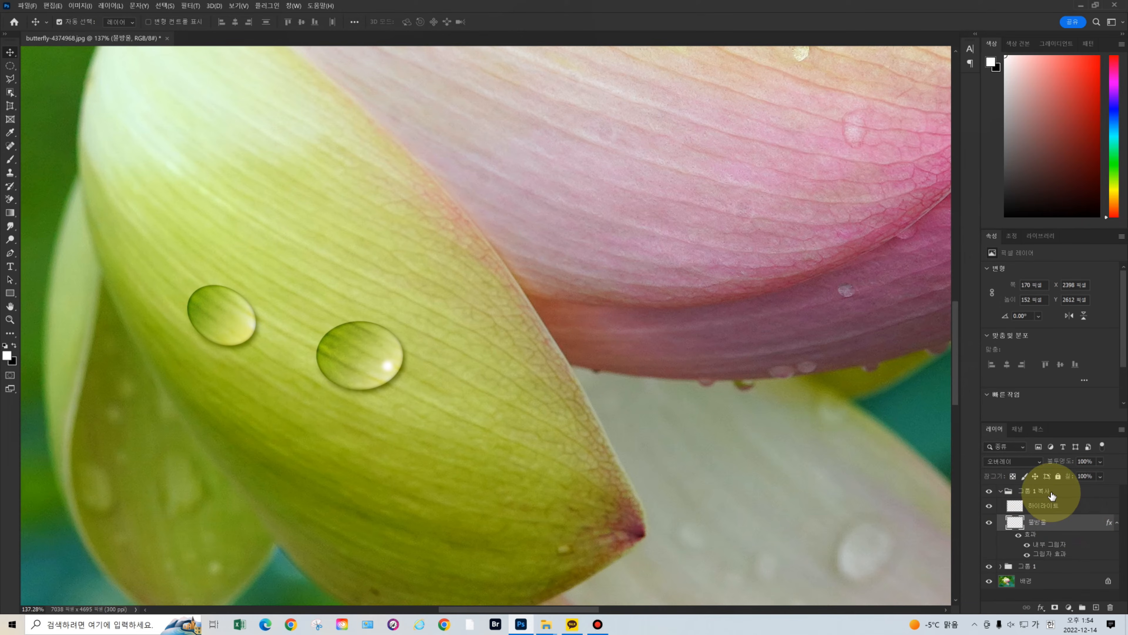
# Duplicate 그룹 1 again, move the new droplet to the original's lower right, and shrink it to about 70 × 45 px.
pyautogui.click(1043, 568)
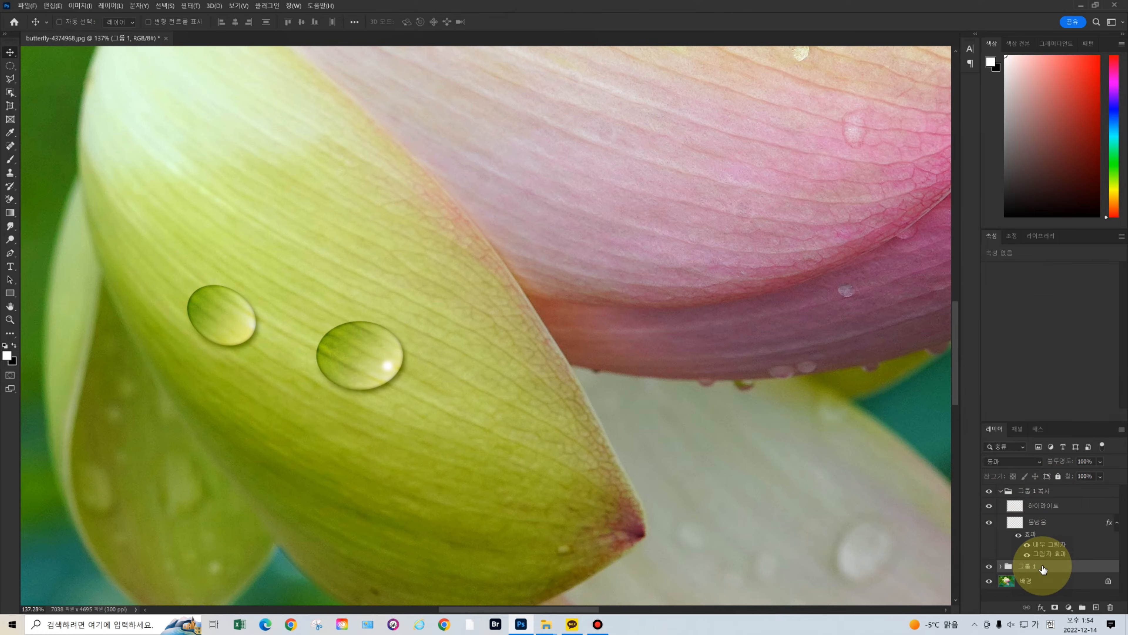
pyautogui.hotkey('ctrl', 'j')
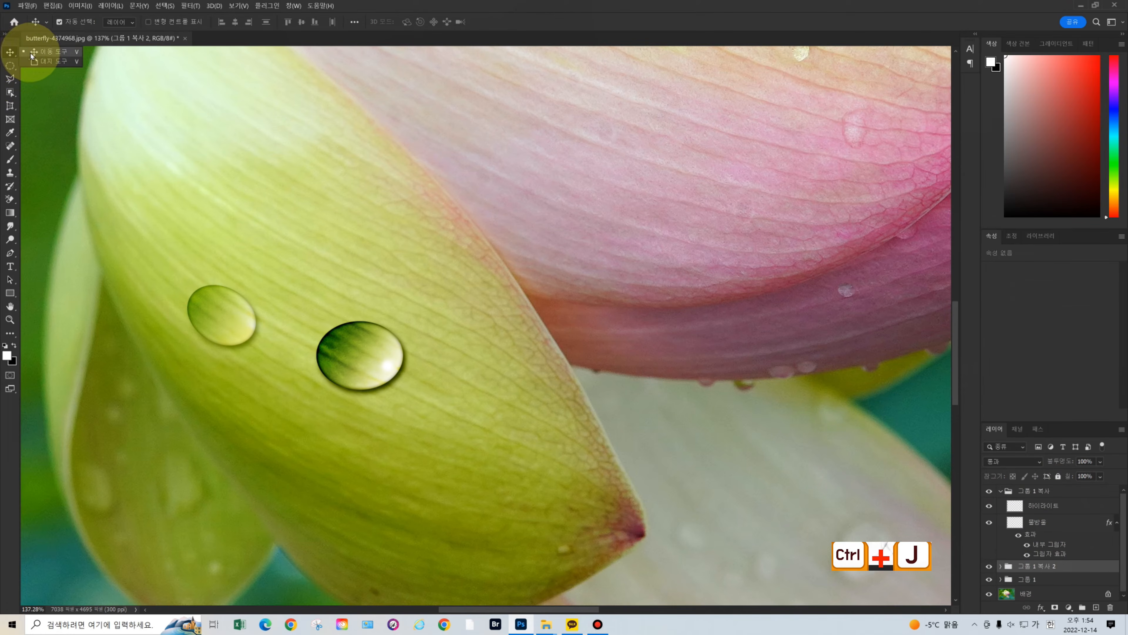
pyautogui.moveTo(366, 372); pyautogui.dragTo(489, 432)
pyautogui.hotkey('ctrl', 't')
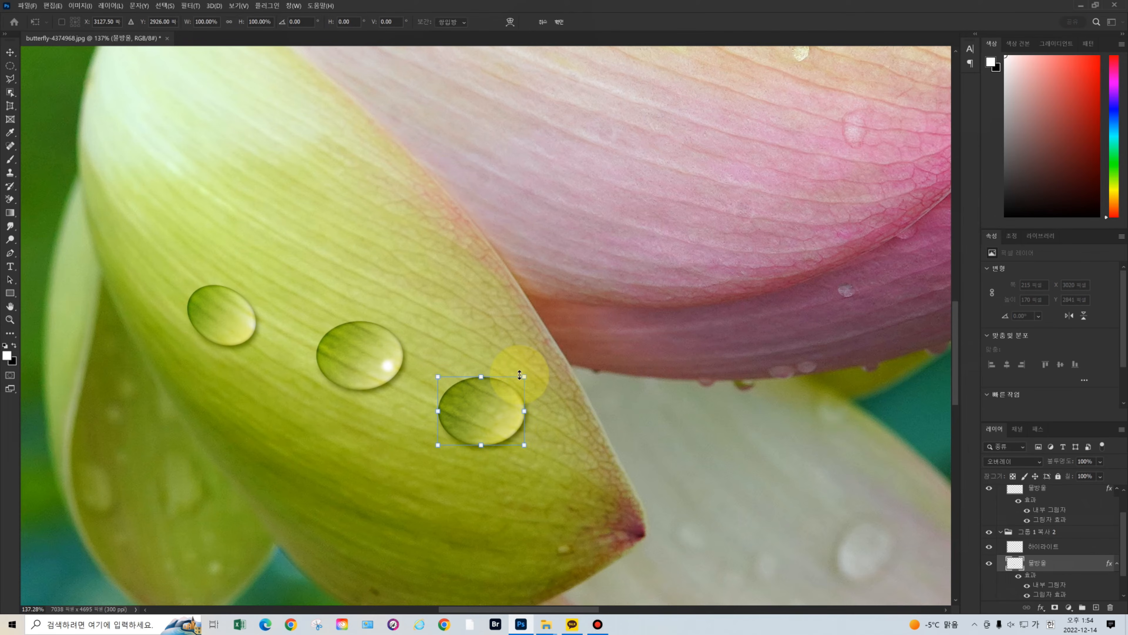
pyautogui.moveTo(525, 377); pyautogui.dragTo(467, 430)
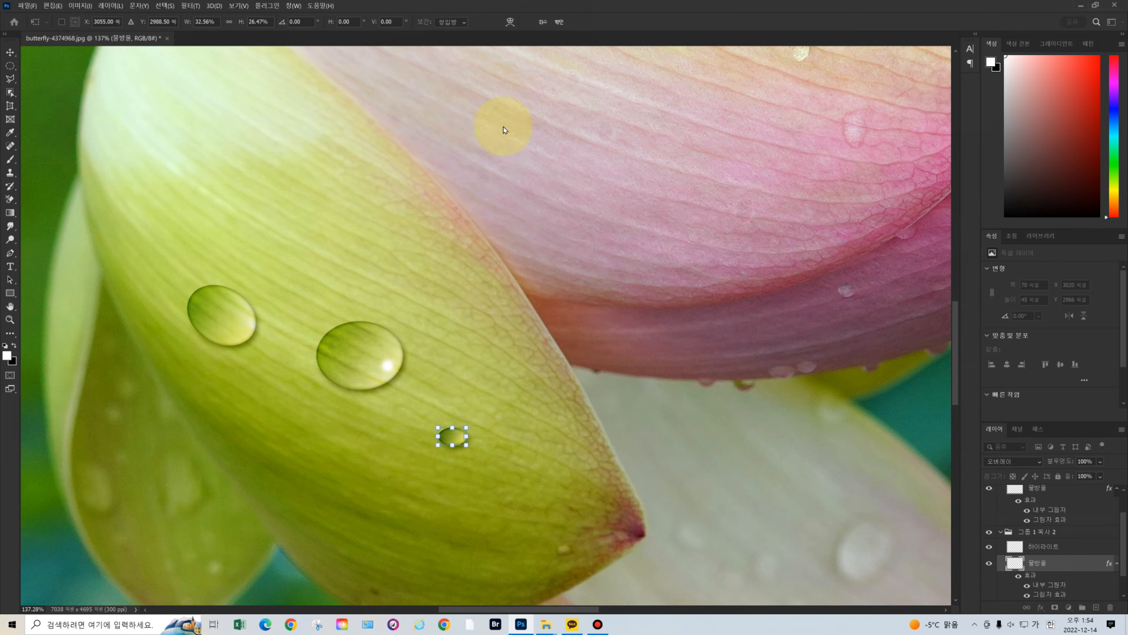
pyautogui.click(560, 23)
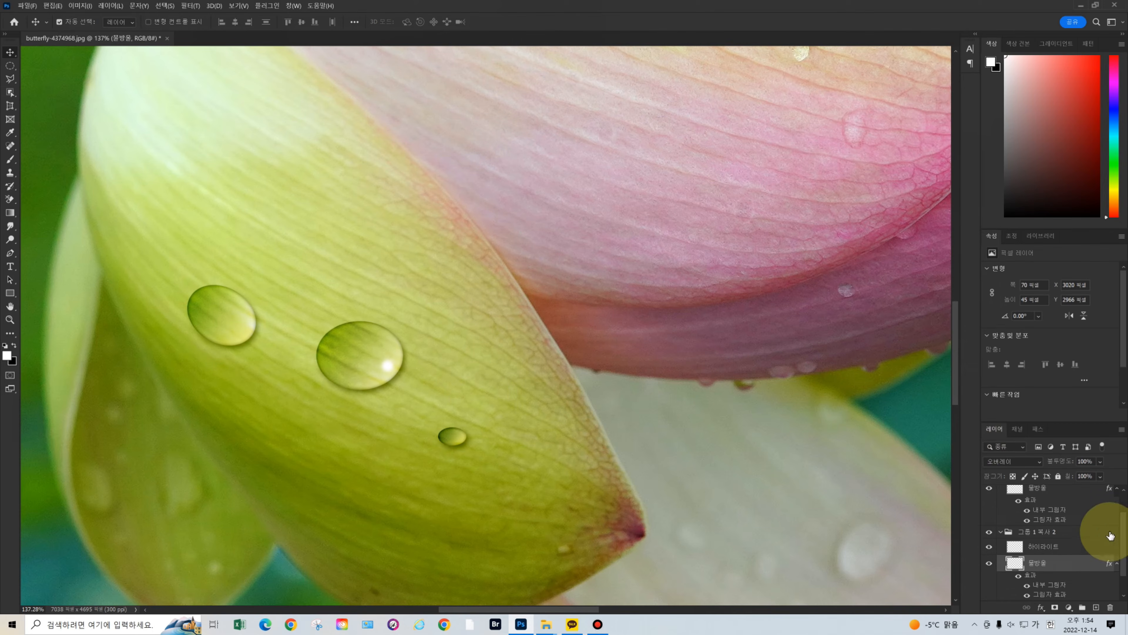
# Make another copy of 그룹 1, move its droplet to the pale upper part of the green petal, and shrink it to about 97 × 78 px.
pyautogui.scroll(-2, 1123, 533)
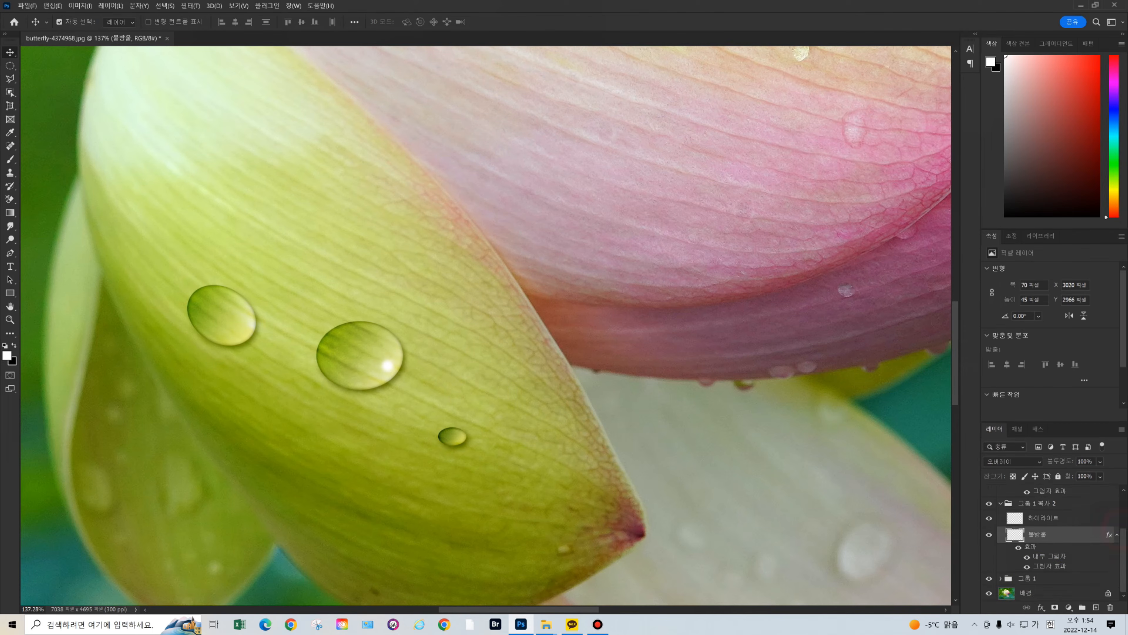
pyautogui.click(1031, 580)
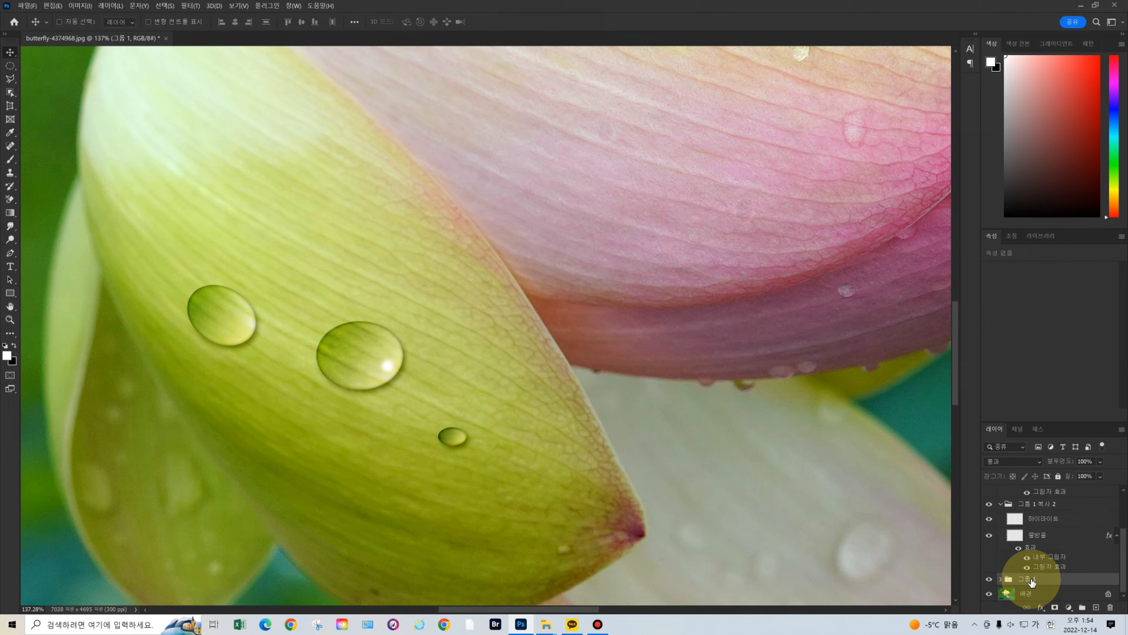
pyautogui.hotkey('ctrl', 'j')
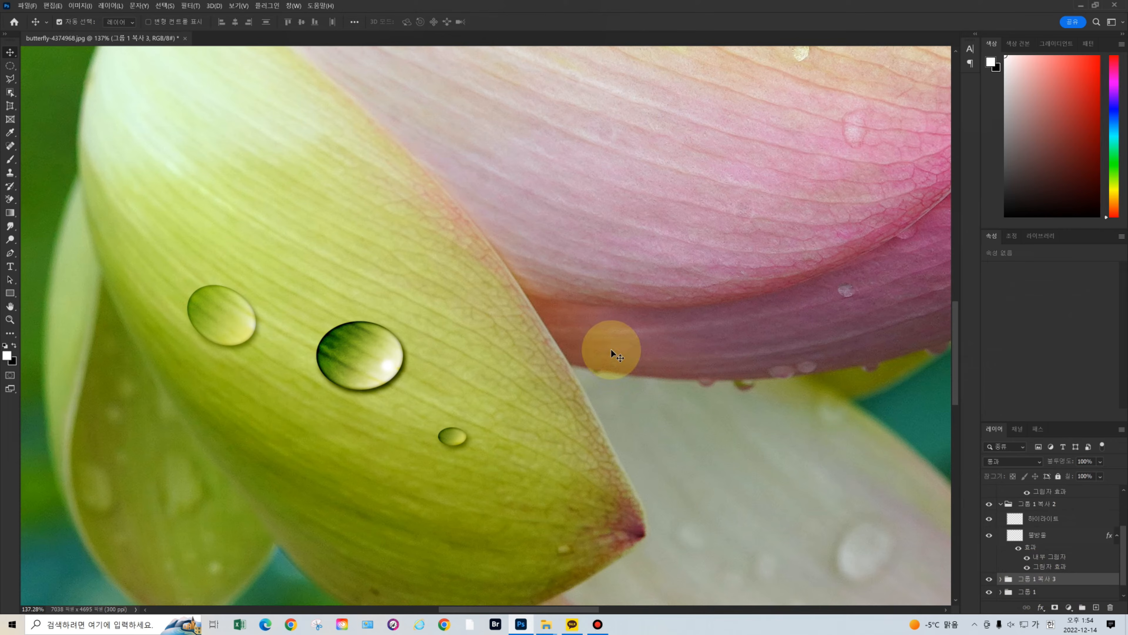
pyautogui.moveTo(373, 353); pyautogui.dragTo(186, 69)
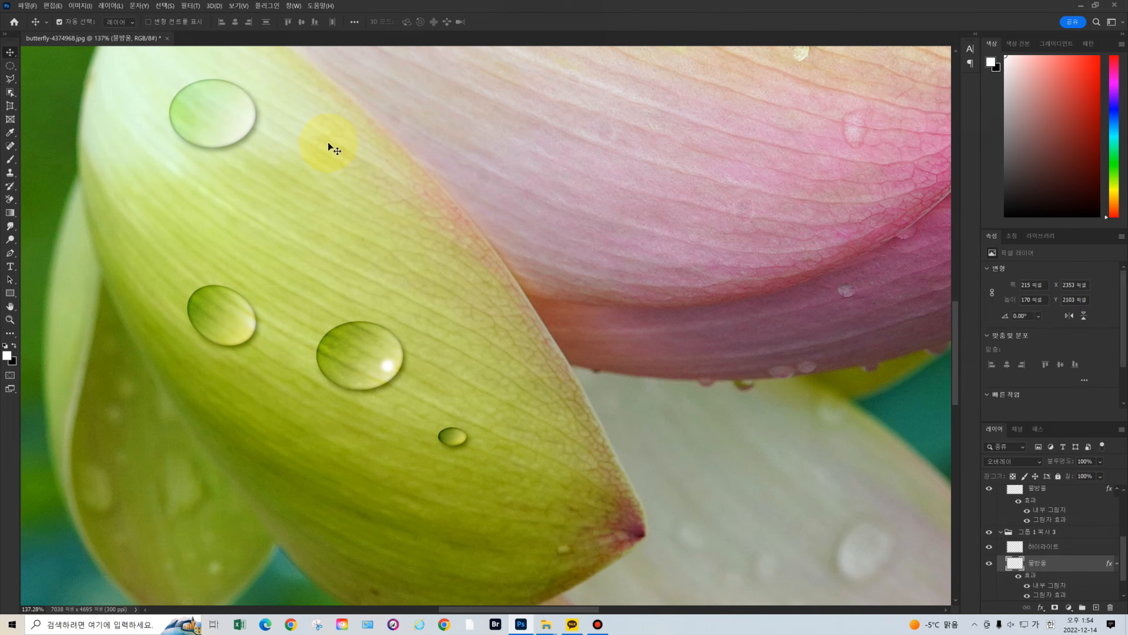
pyautogui.hotkey('ctrl', 't')
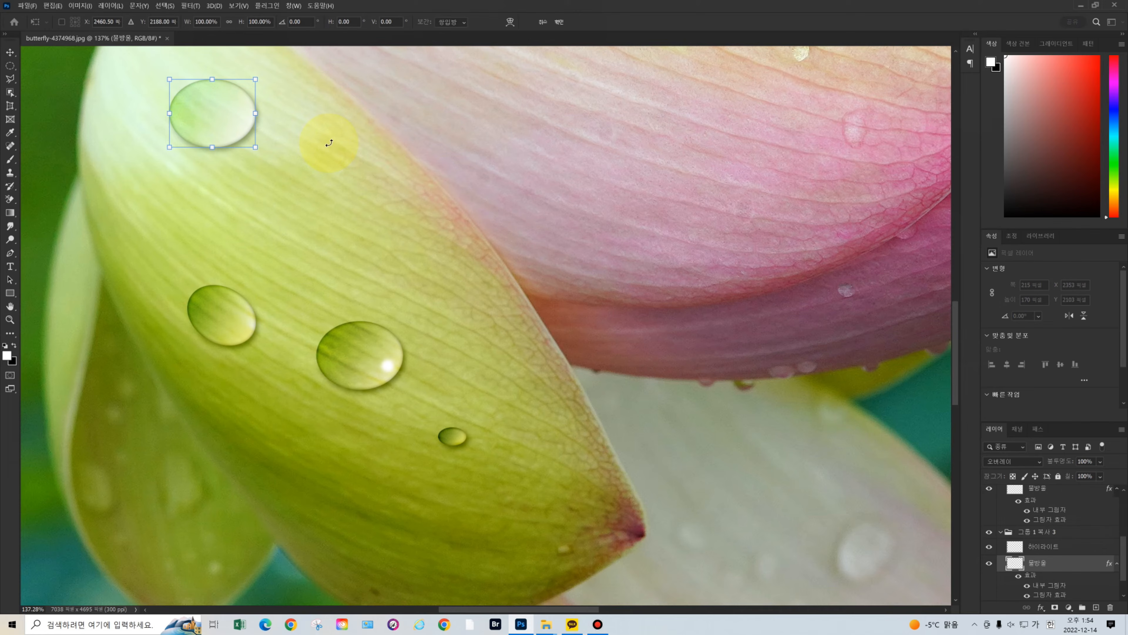
pyautogui.moveTo(252, 80); pyautogui.dragTo(206, 116)
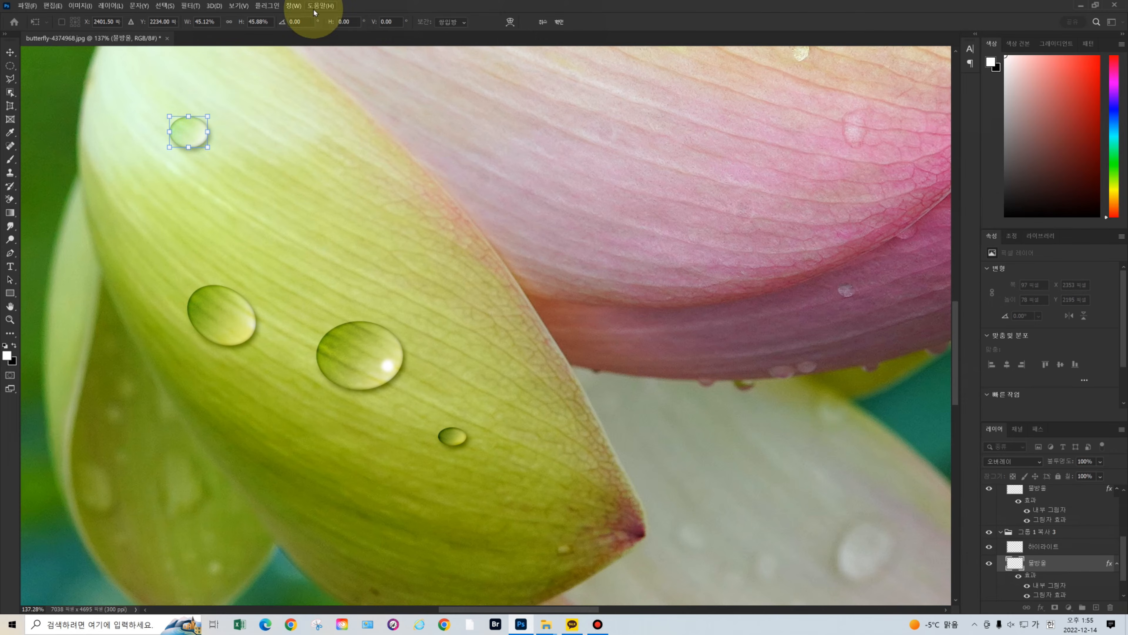
pyautogui.click(561, 23)
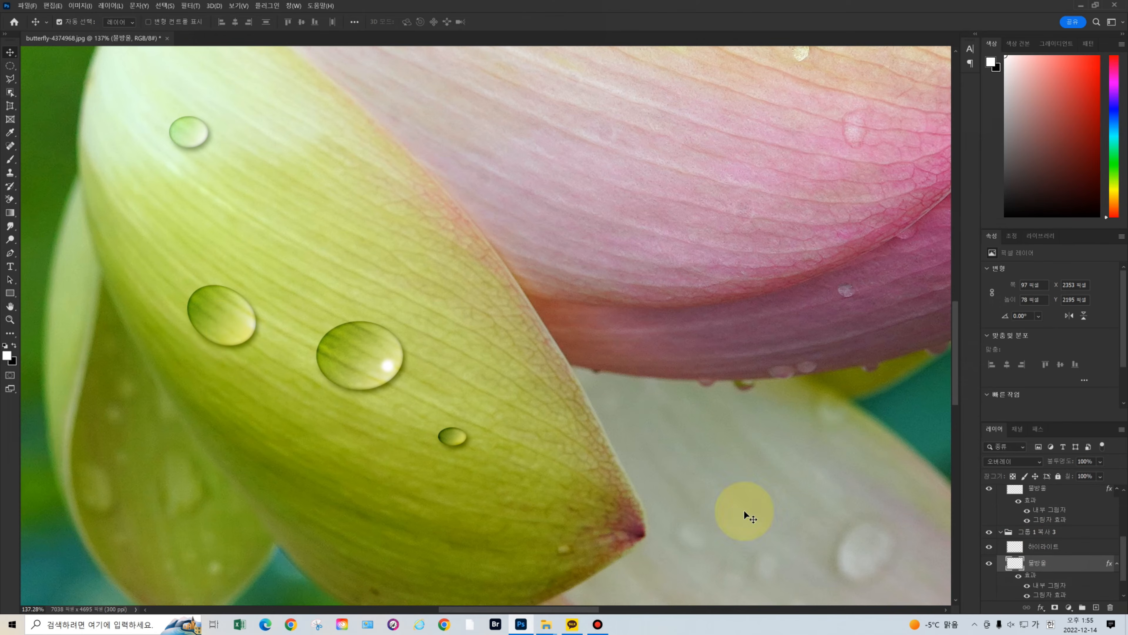
# Liquify the 물방울 layer in 그룹 1, pulling the original droplet's right edge into a tail so it spans about 315 × 170 px.
pyautogui.moveTo(1125, 555); pyautogui.dragTo(1125, 573)
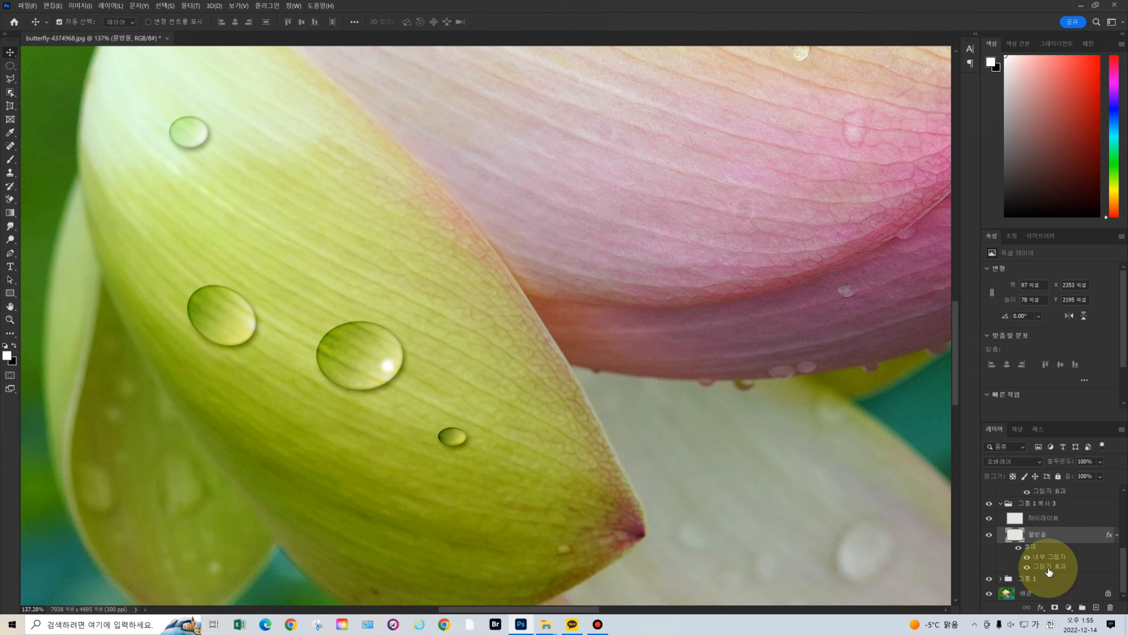
pyautogui.click(1001, 579)
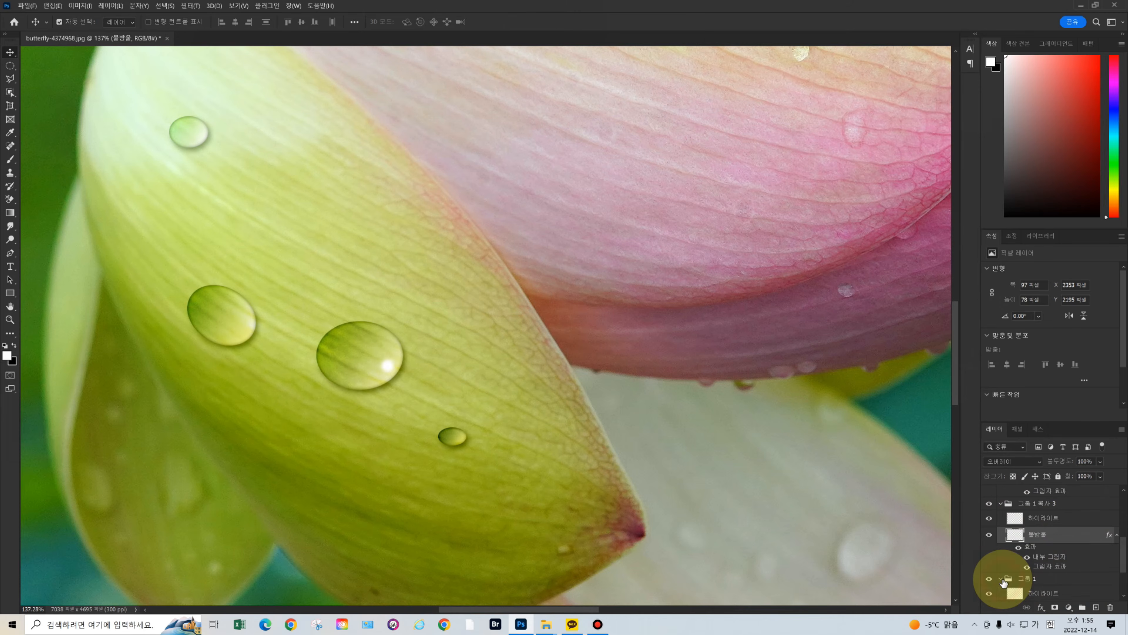
pyautogui.scroll(-3, 1126, 567)
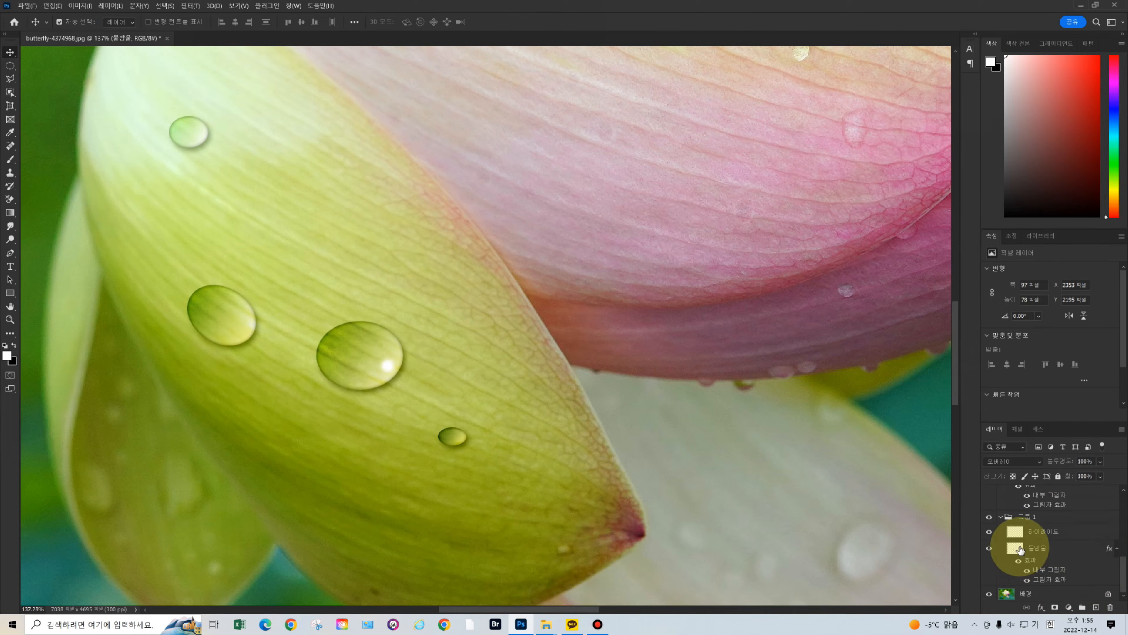
pyautogui.click(1021, 551)
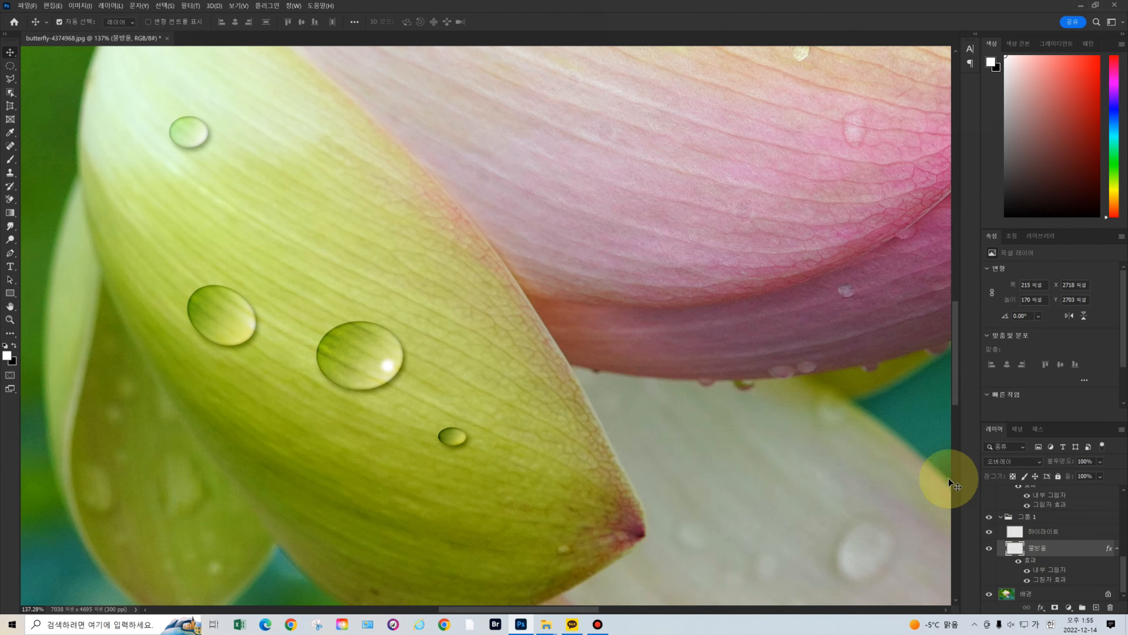
pyautogui.click(193, 7)
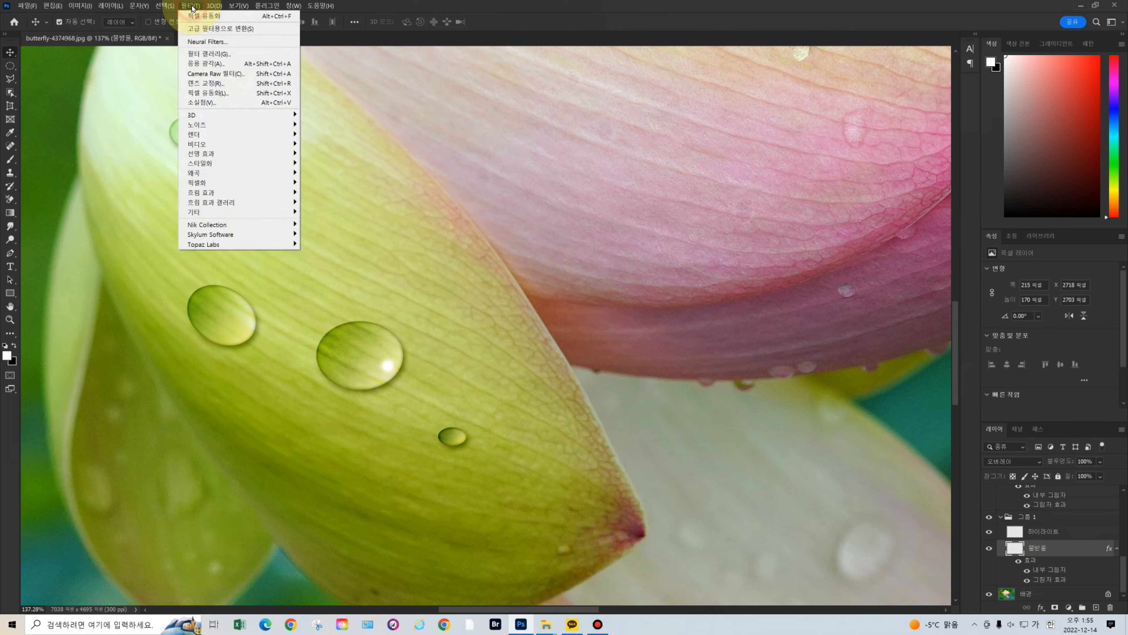
pyautogui.click(227, 95)
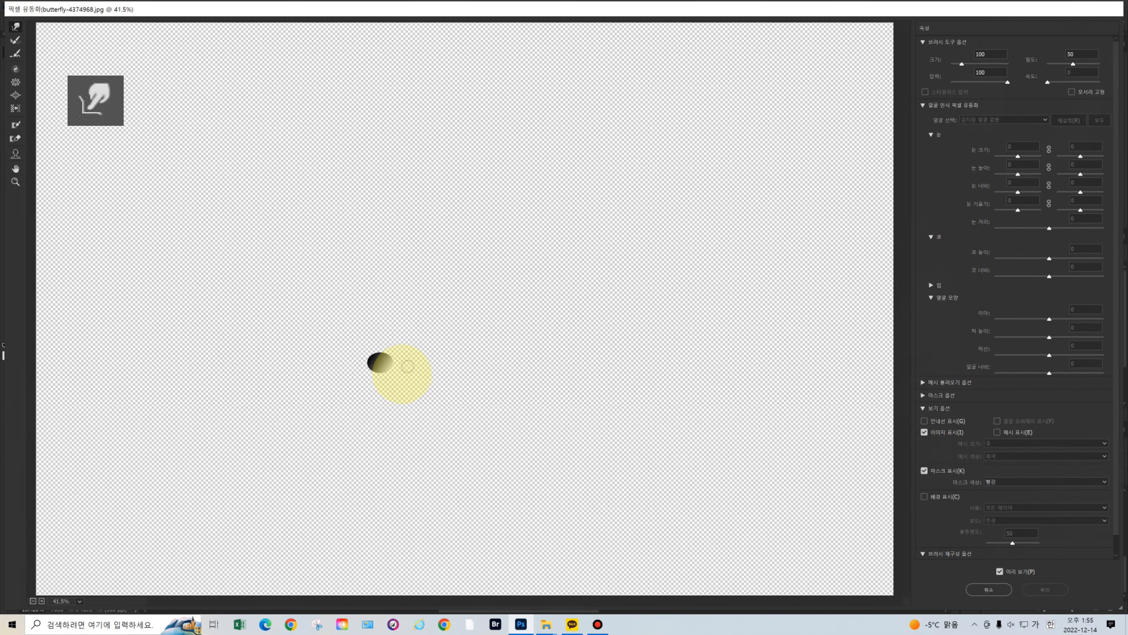
pyautogui.moveTo(387, 361); pyautogui.dragTo(407, 363)
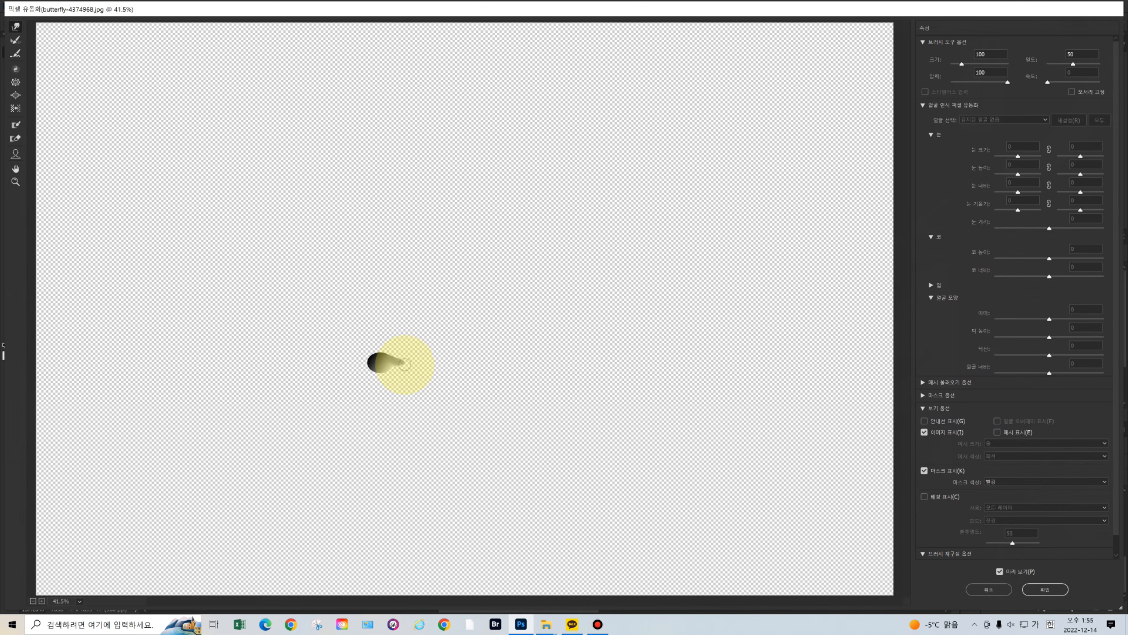
pyautogui.click(1057, 593)
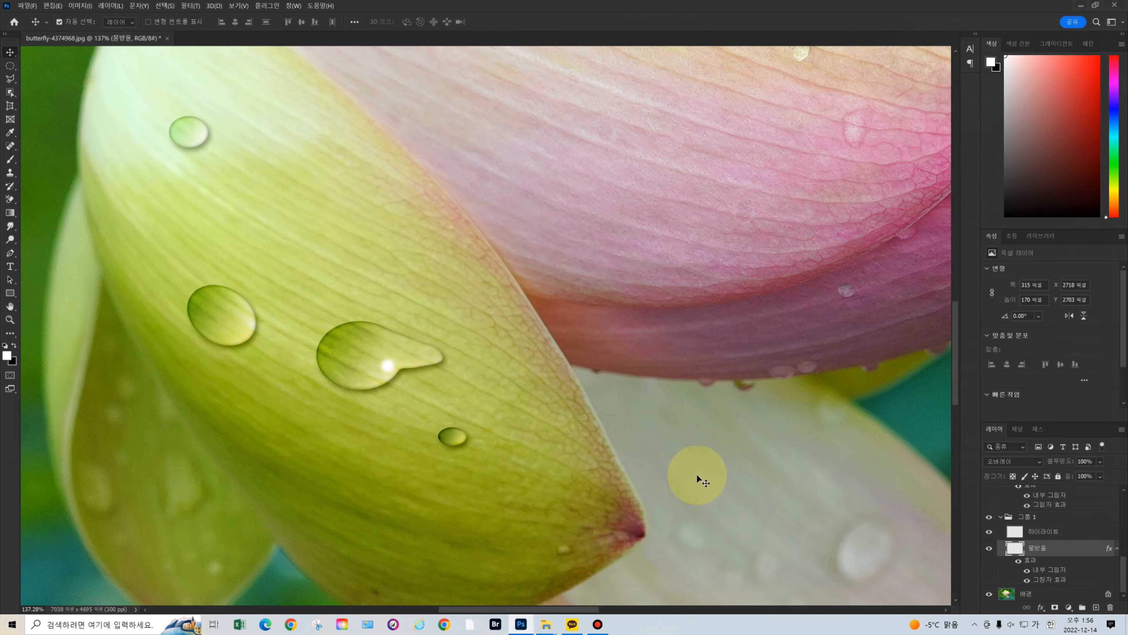
# Liquify the 물방울 layer in 그룹 1 복사 3, pulling the uppermost droplet down into a curved tail, about 98 × 136 px overall.
pyautogui.moveTo(1124, 571); pyautogui.dragTo(1123, 553)
pyautogui.click(1021, 529)
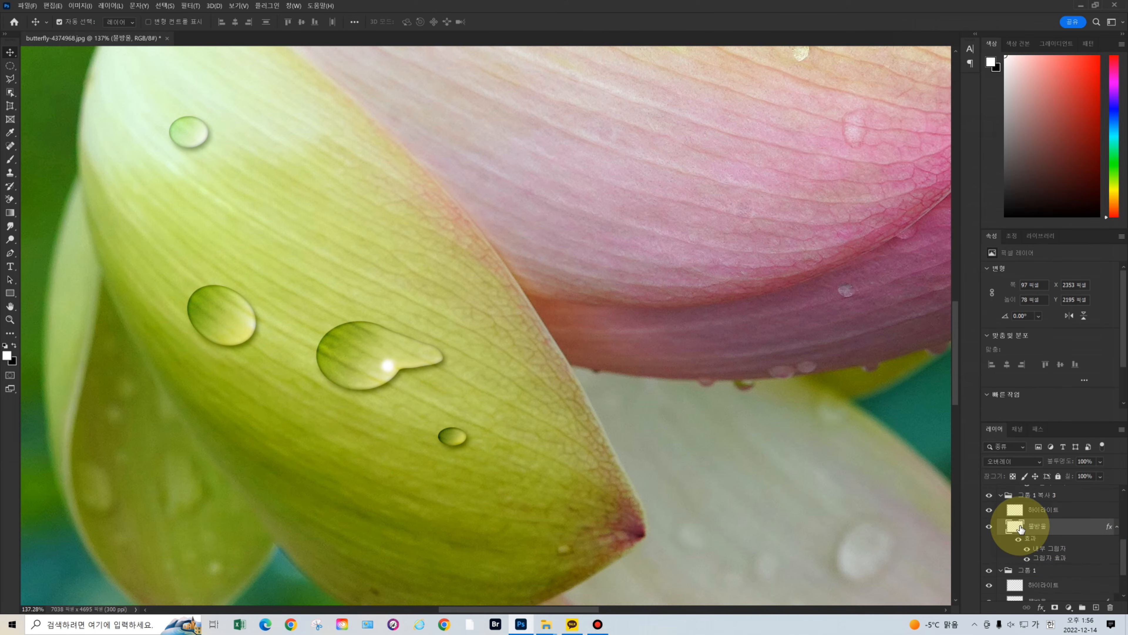
pyautogui.click(191, 6)
pyautogui.click(220, 96)
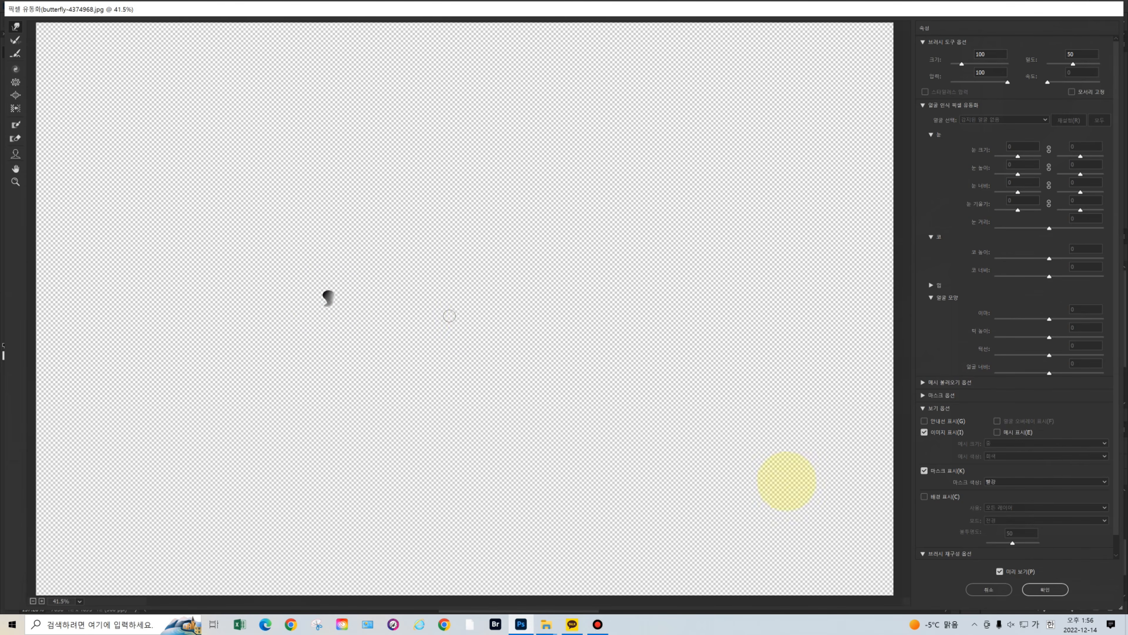
pyautogui.click(1056, 590)
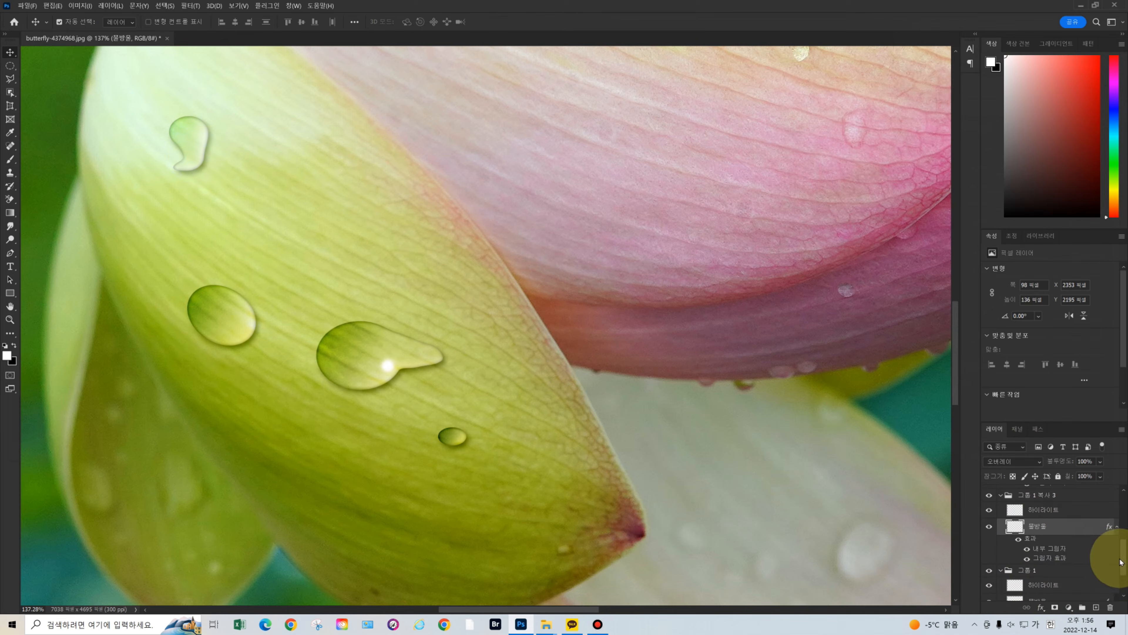
# Liquify the 물방울 layer in 그룹 1 복사 2, stretching the smallest droplet toward the upper right to about 113 × 65 px.
pyautogui.scroll(1, 1124, 553)
pyautogui.scroll(2, 1123, 554)
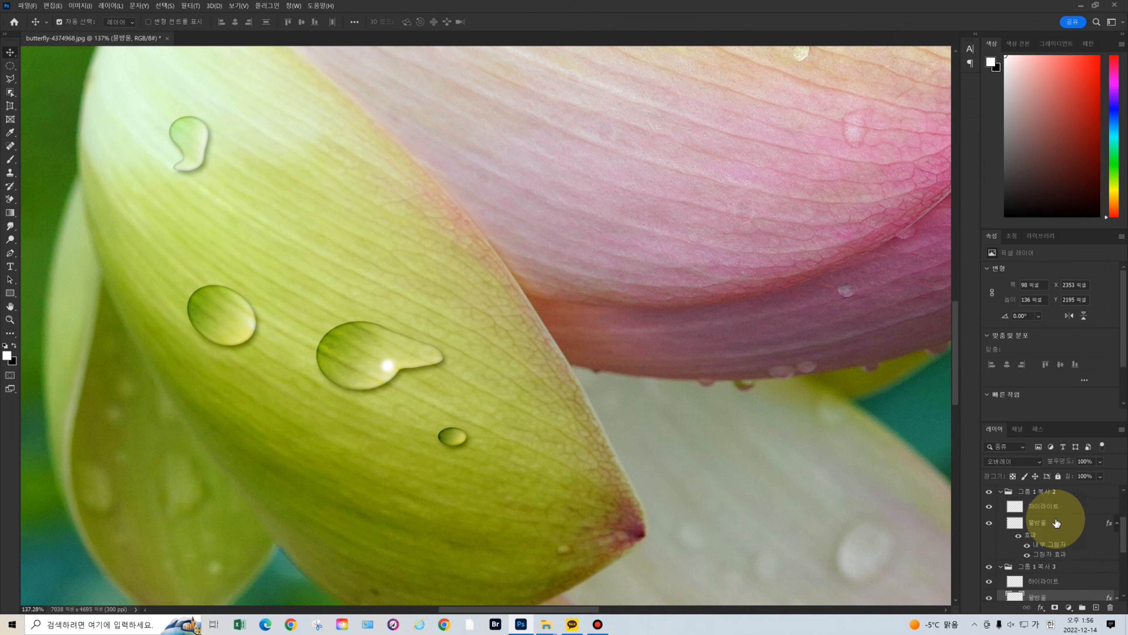
pyautogui.click(1055, 523)
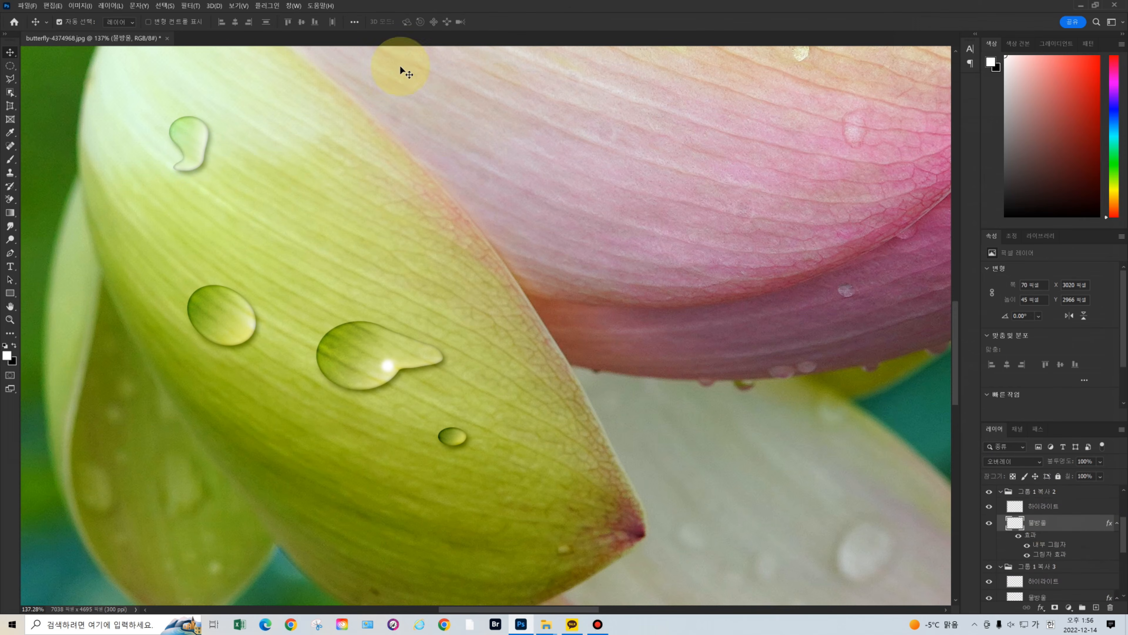
pyautogui.click(191, 6)
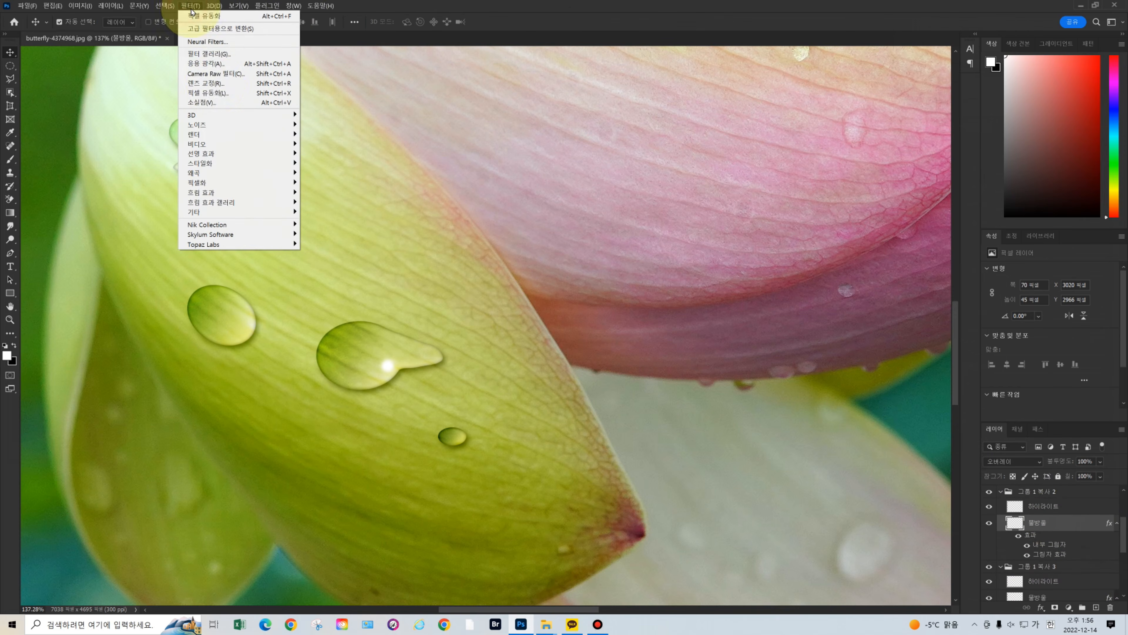
pyautogui.click(219, 93)
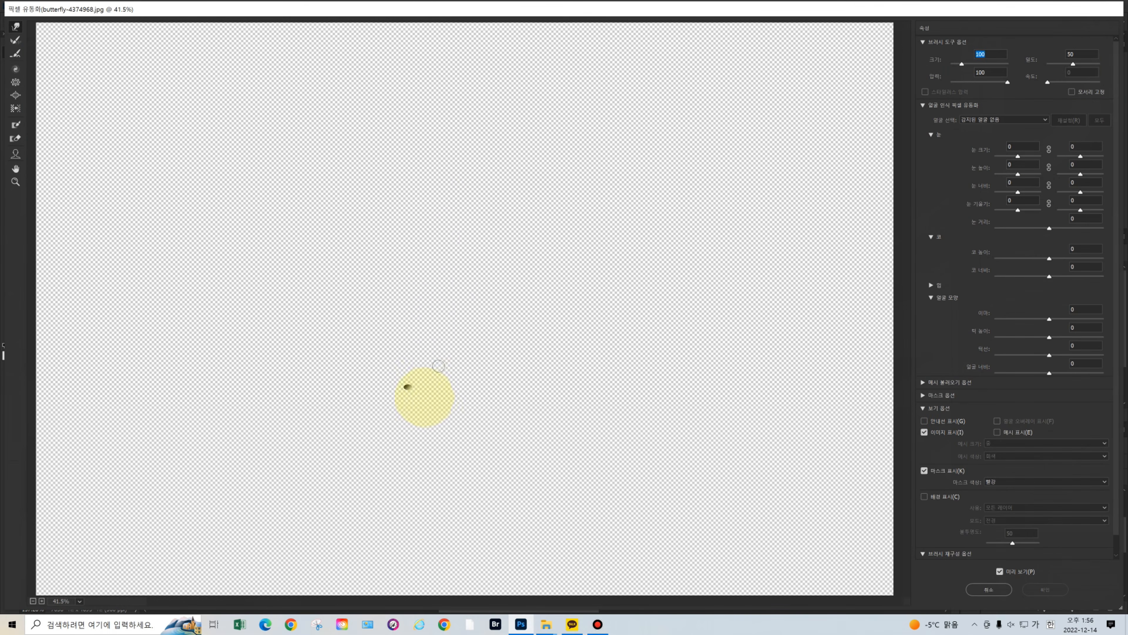
pyautogui.moveTo(410, 388); pyautogui.dragTo(416, 387)
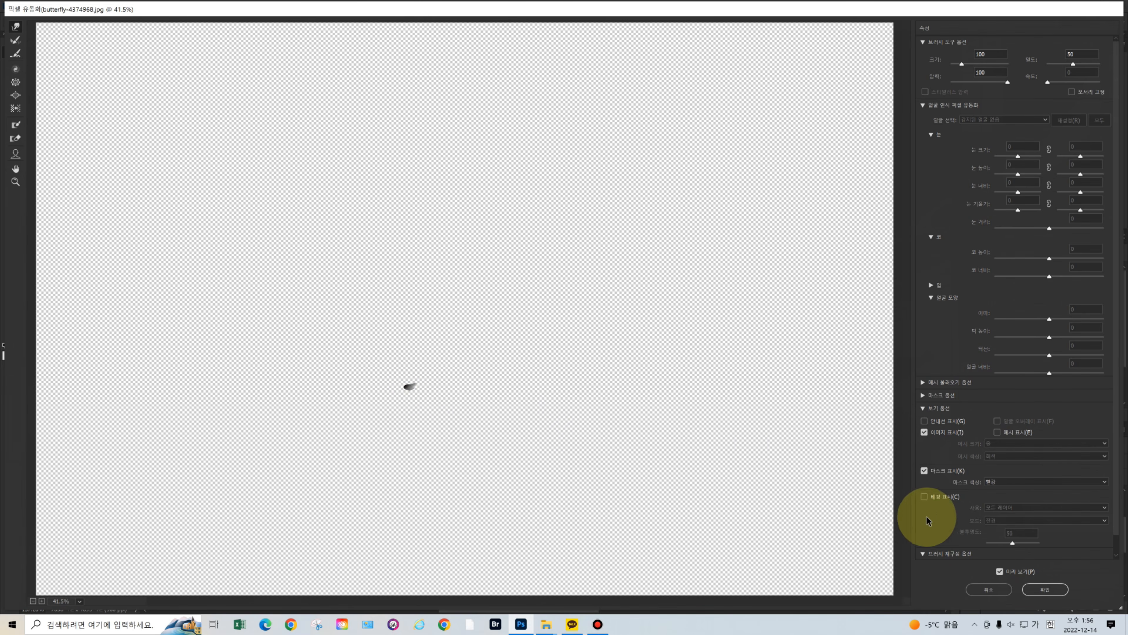
pyautogui.click(1047, 589)
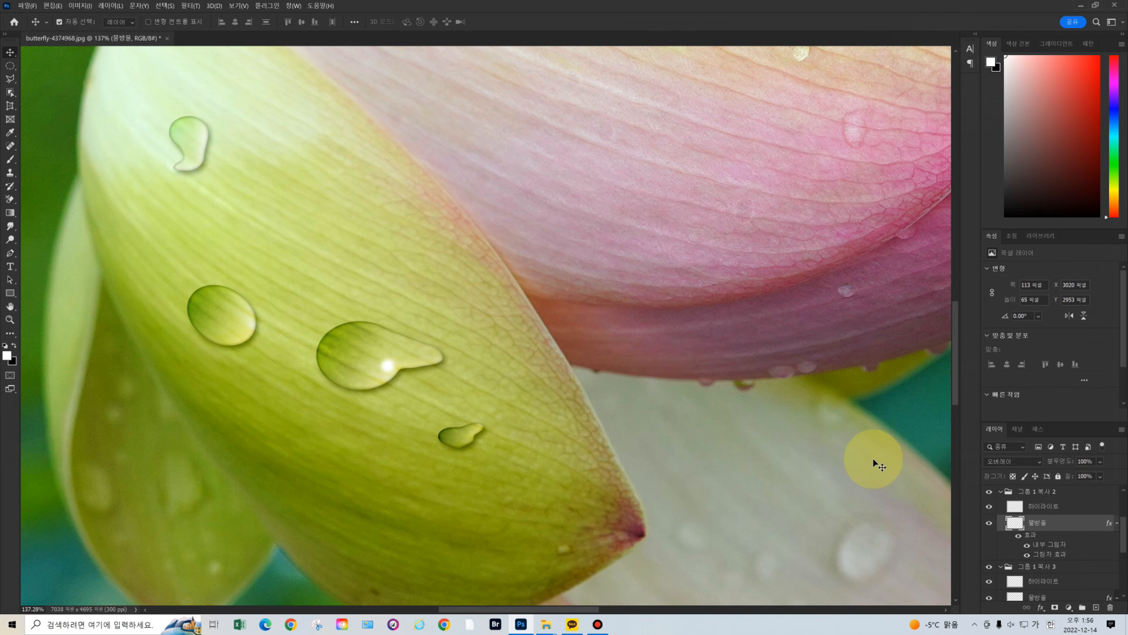
# Paint a tiny white highlight on the smallest droplet with a reduced brush, on the 하이라이트 layer of 그룹 1 복사 2.
pyautogui.click(1047, 506)
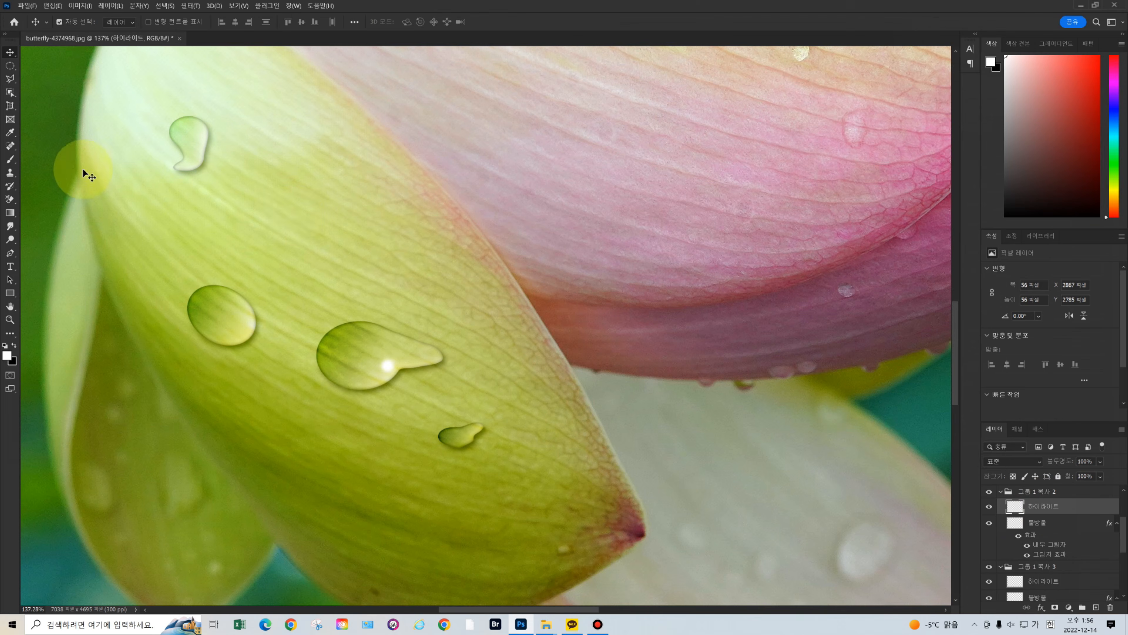
pyautogui.click(11, 161)
pyautogui.click(52, 161)
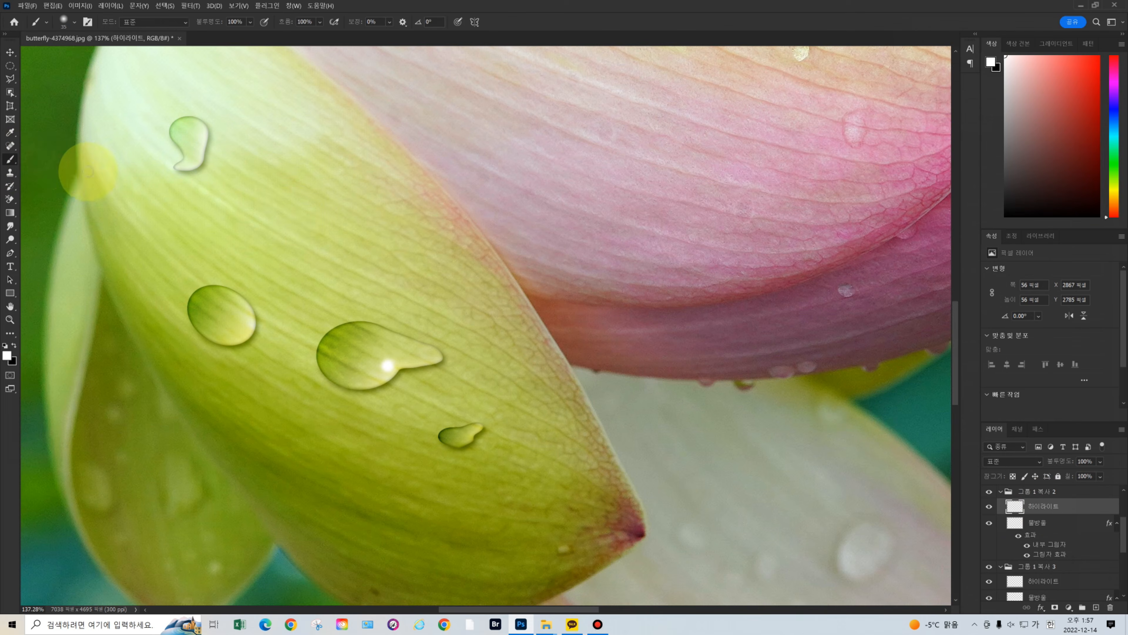
pyautogui.scroll(1, 474, 410)
pyautogui.press('[')
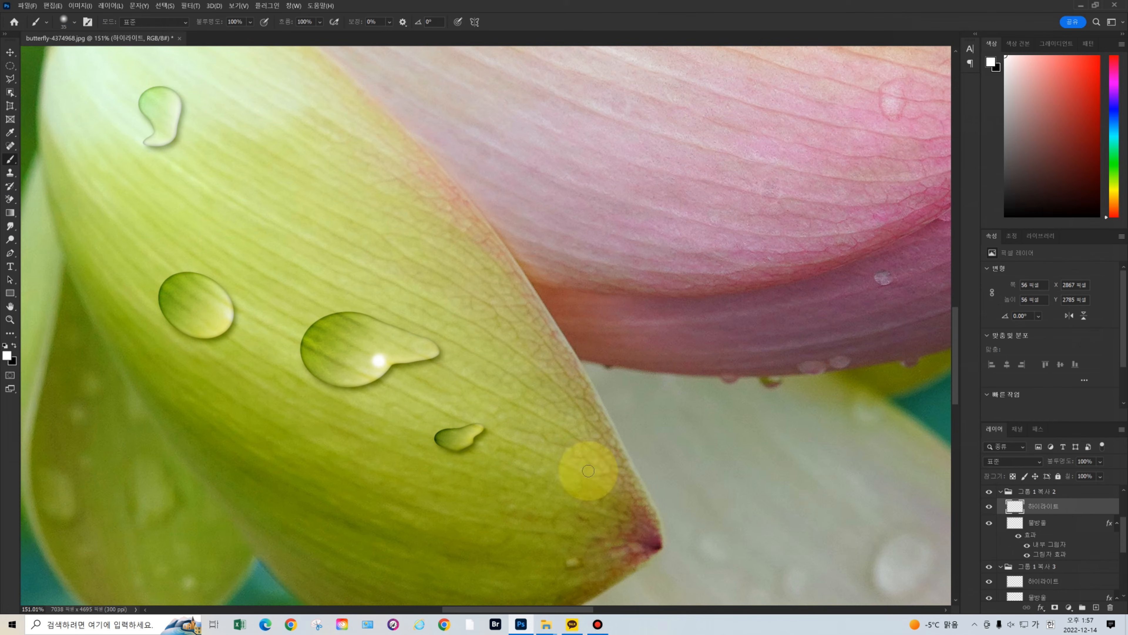
pyautogui.press('[')
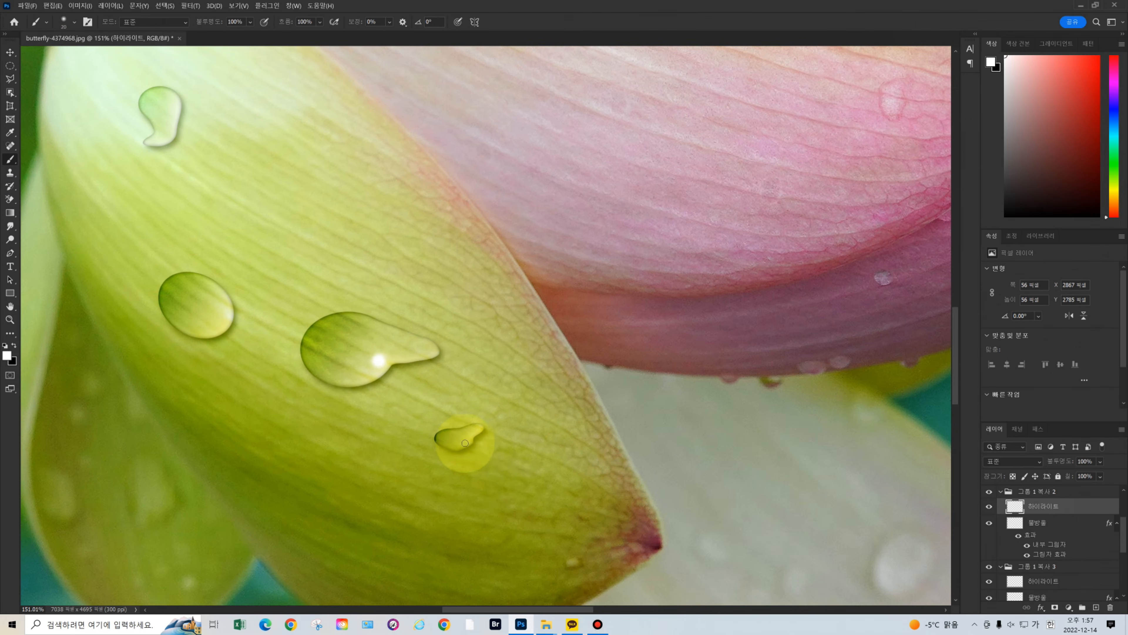
pyautogui.click(467, 440)
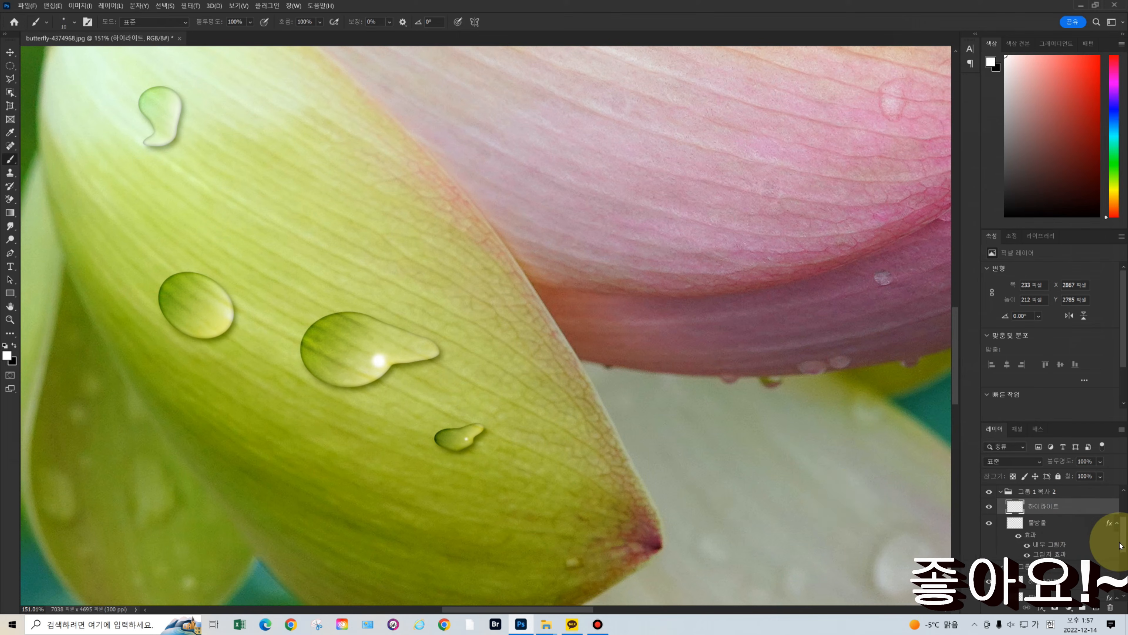
# Enlarge the brush and dab white highlights on the left oval and uppermost droplets on 그룹 1 복사's 하이라이트 layer, and view the whole image.
pyautogui.moveTo(1124, 535); pyautogui.dragTo(1124, 511)
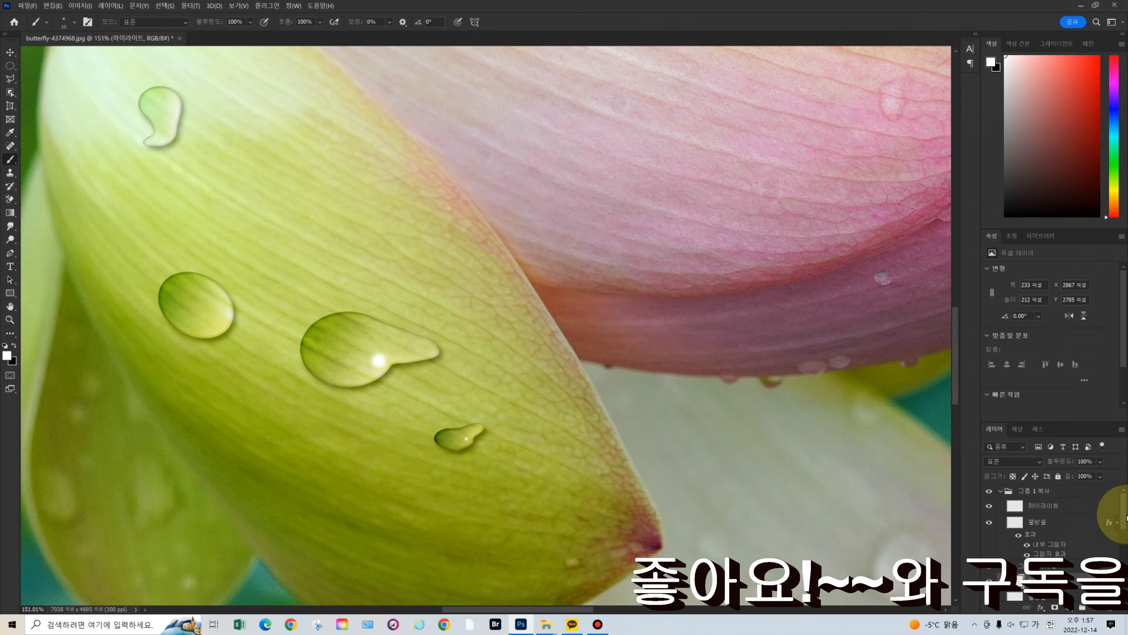
pyautogui.click(1038, 506)
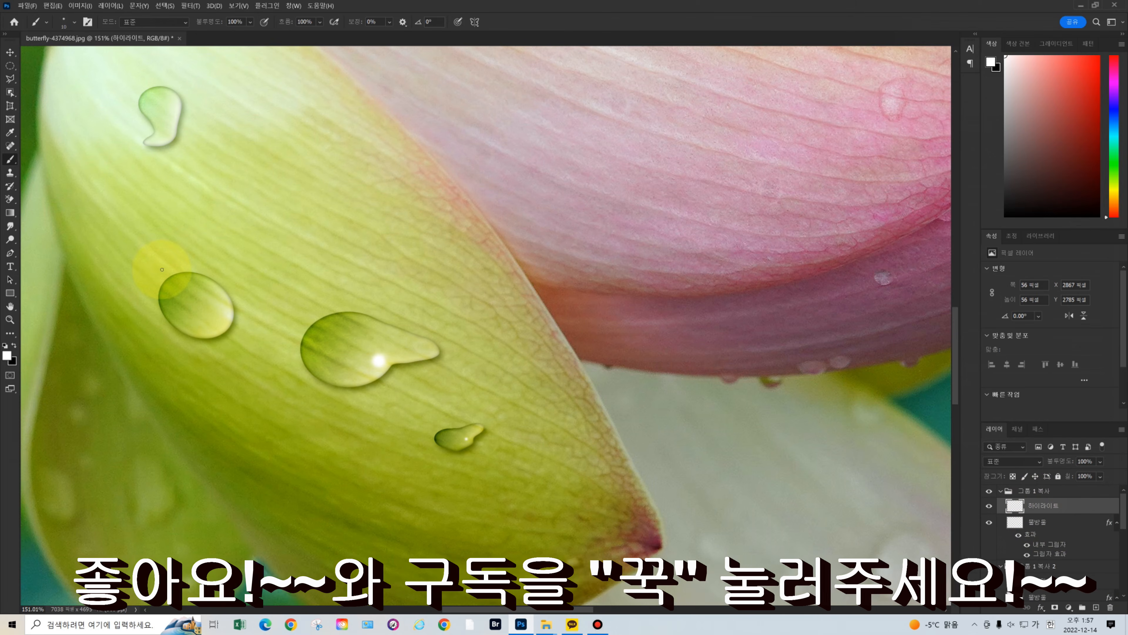
pyautogui.press(']')
pyautogui.press(']')
pyautogui.click(214, 319)
pyautogui.click(166, 132)
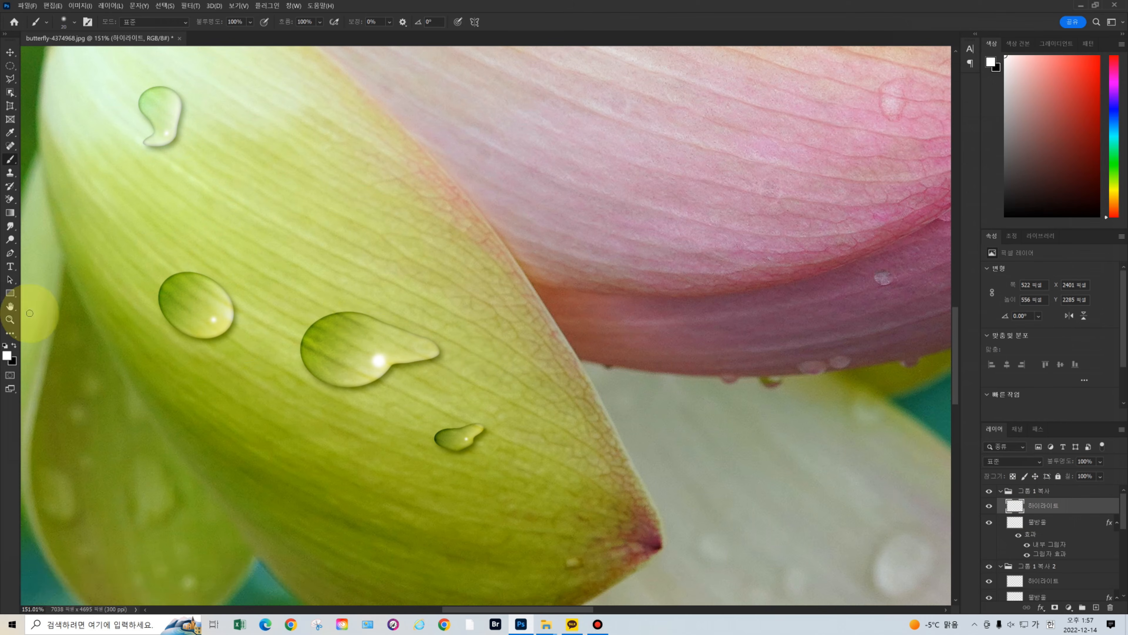
pyautogui.doubleClick(11, 307)
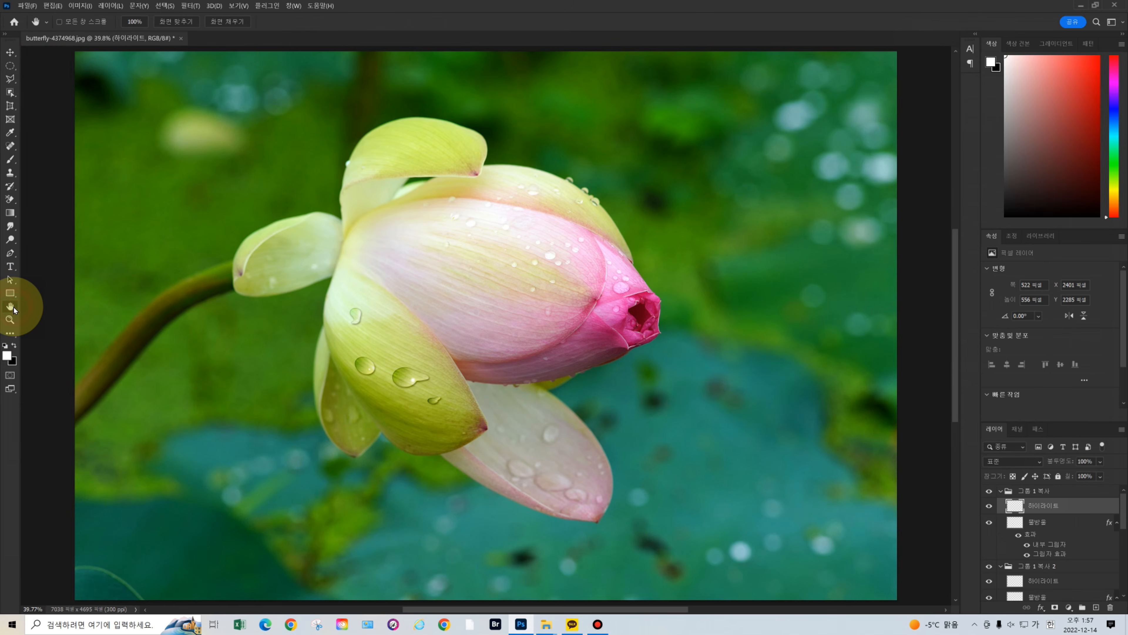